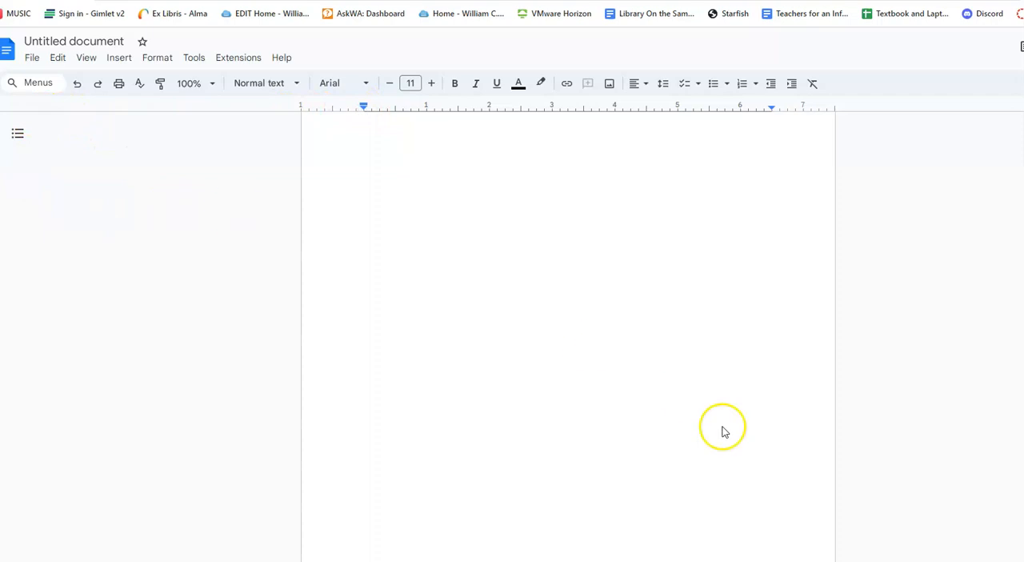
# Step: Find the page setup by searching for "margin" and accept portrait orientation, Letter paper and 1-inch margins for the whole document
pyautogui.click(284, 59)
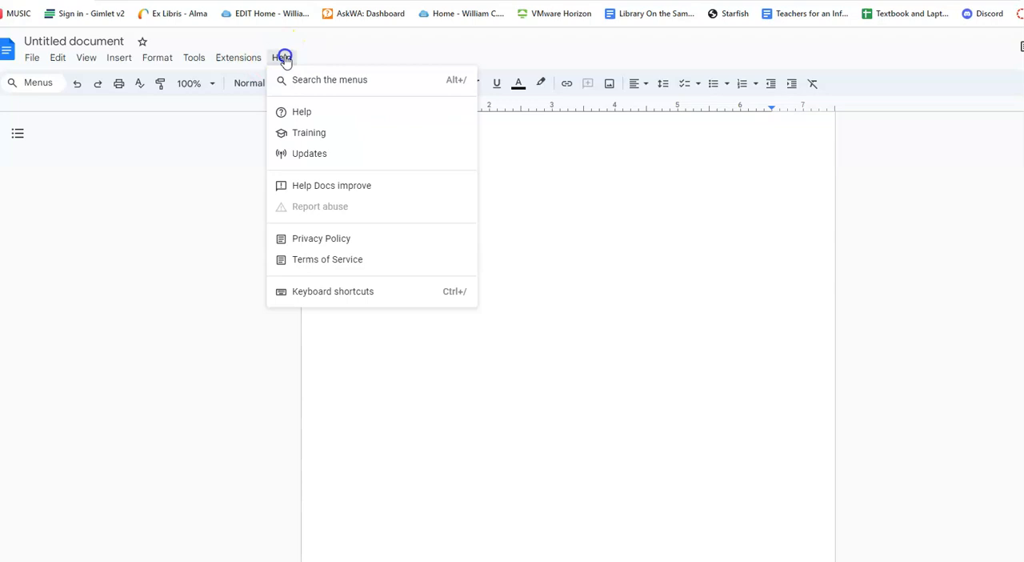
pyautogui.click(323, 86)
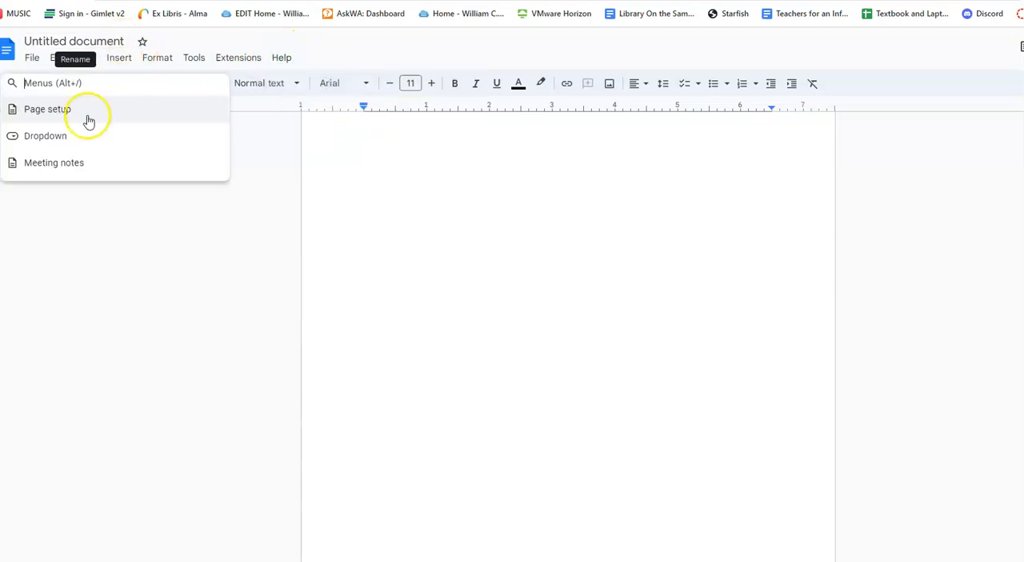
pyautogui.write('margin')
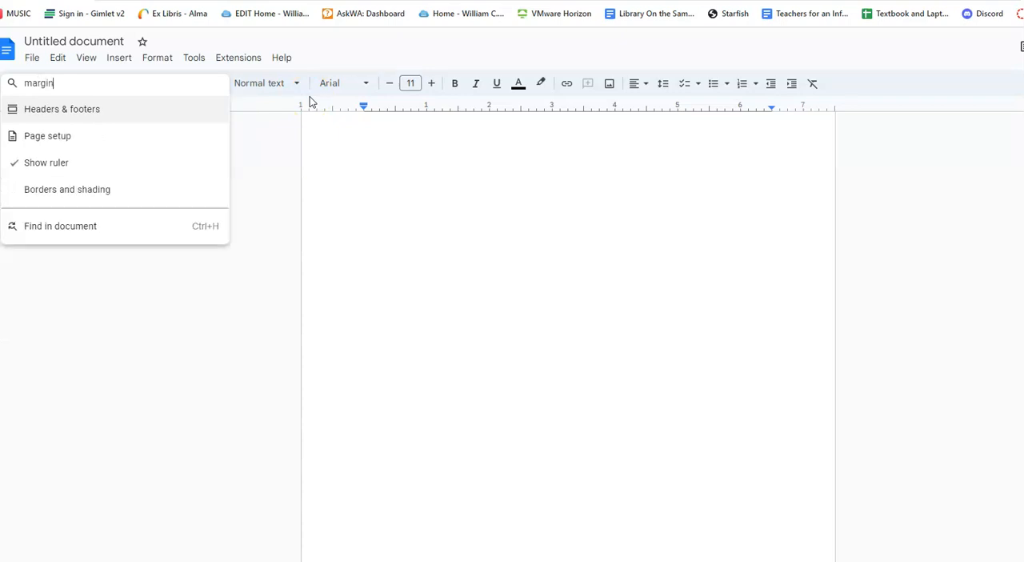
pyautogui.click(53, 139)
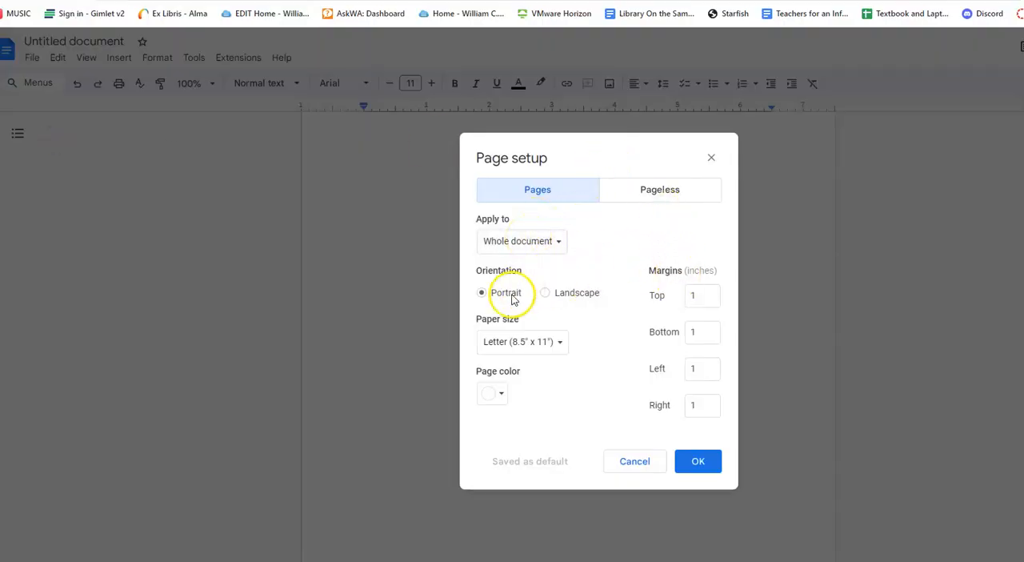
pyautogui.click(699, 463)
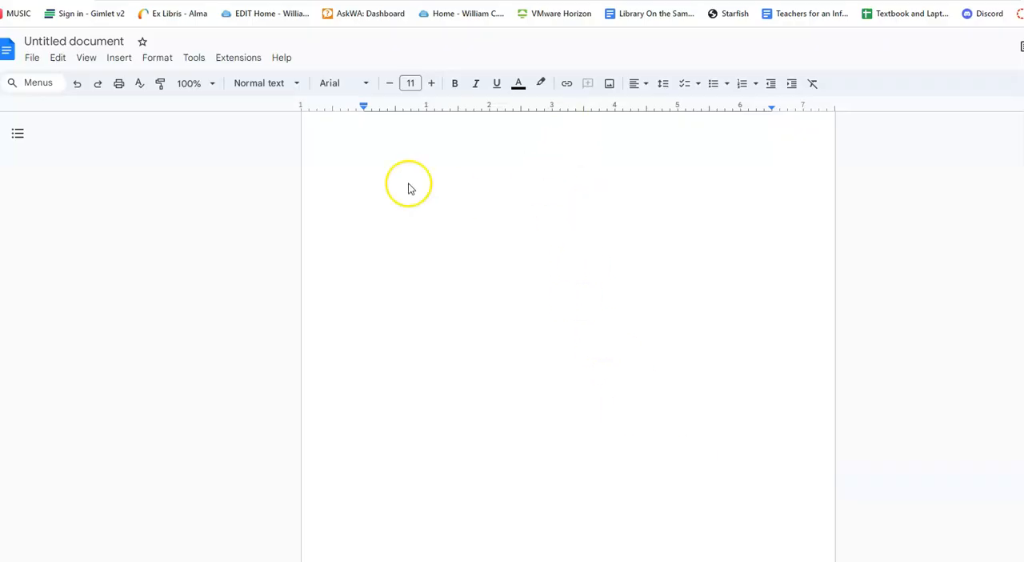
# Step: Set the document's text font to Times New Roman at size 12
pyautogui.click(339, 85)
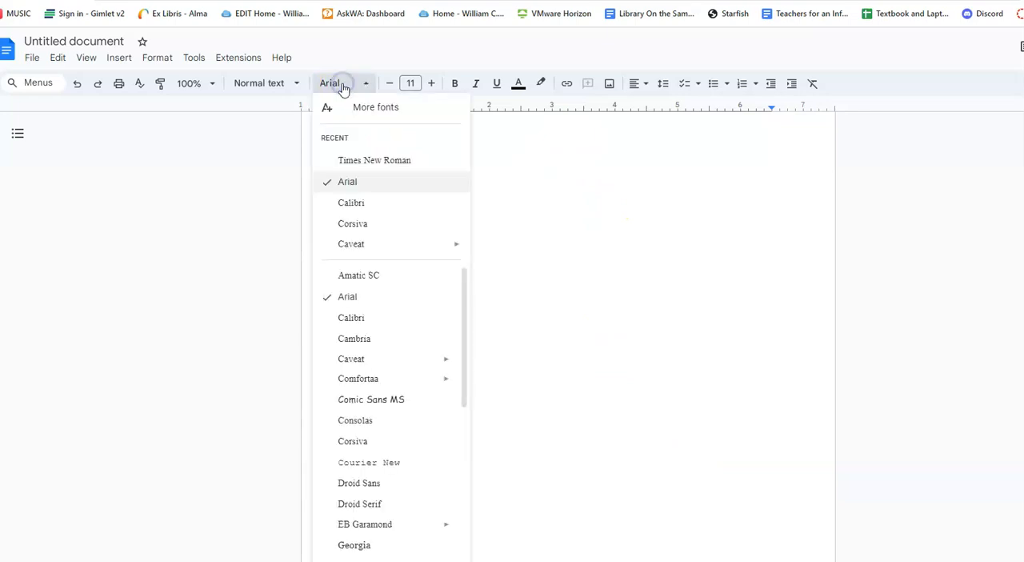
pyautogui.click(357, 163)
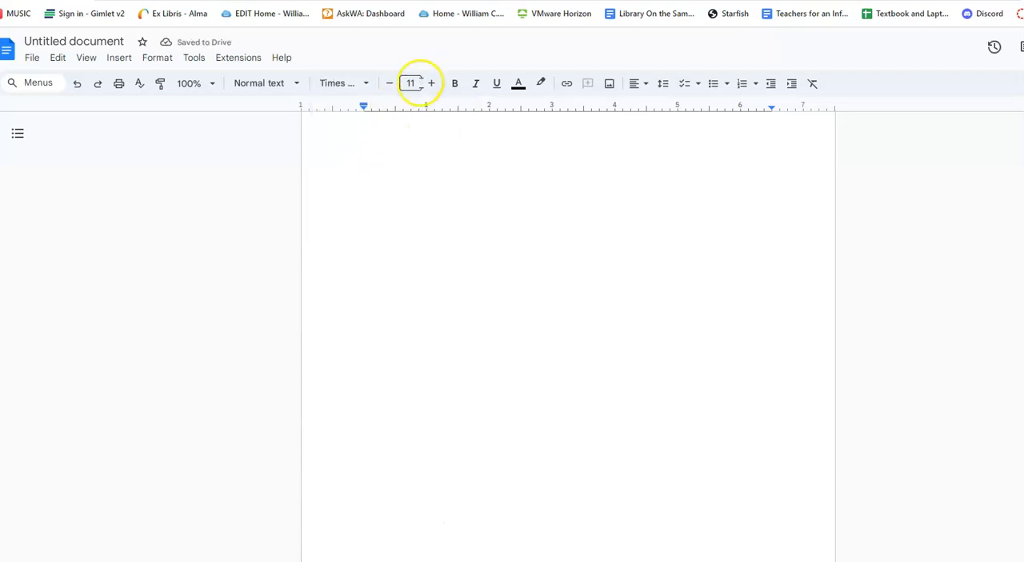
pyautogui.click(412, 83)
pyautogui.click(415, 191)
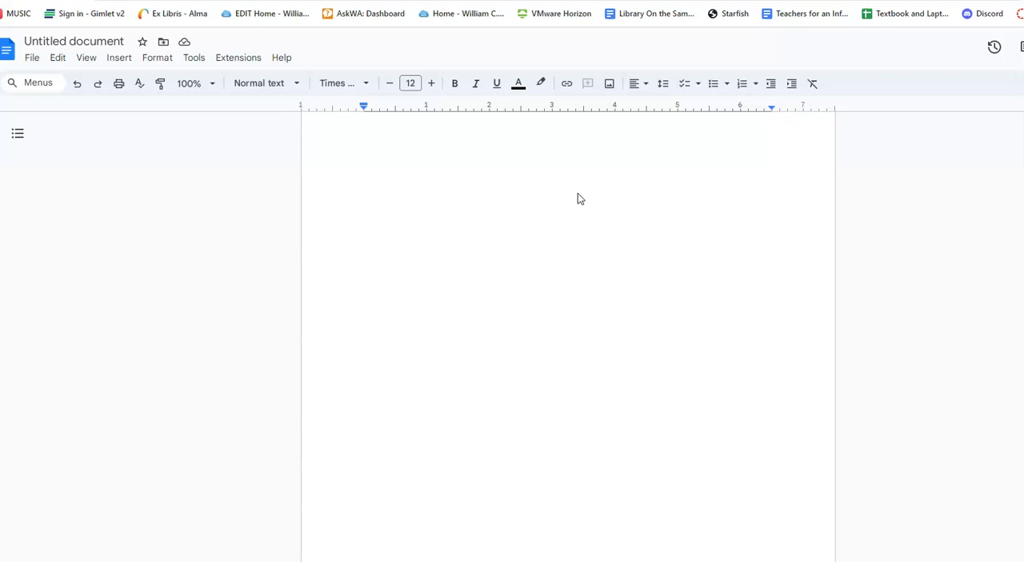
# Step: Enter the author's full name as the first line of the document and start a new line below it
pyautogui.click(468, 169)
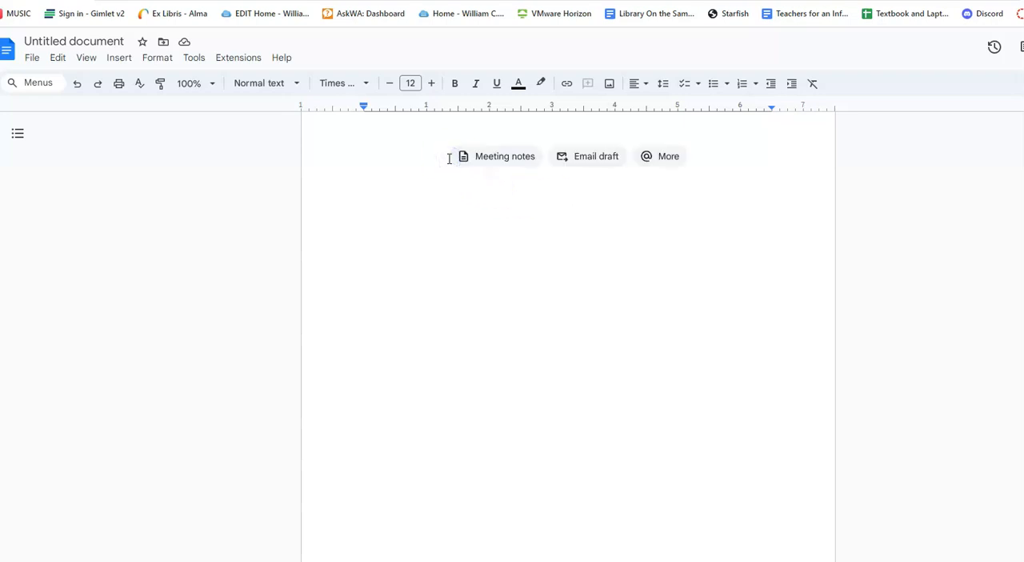
pyautogui.write('Thos')
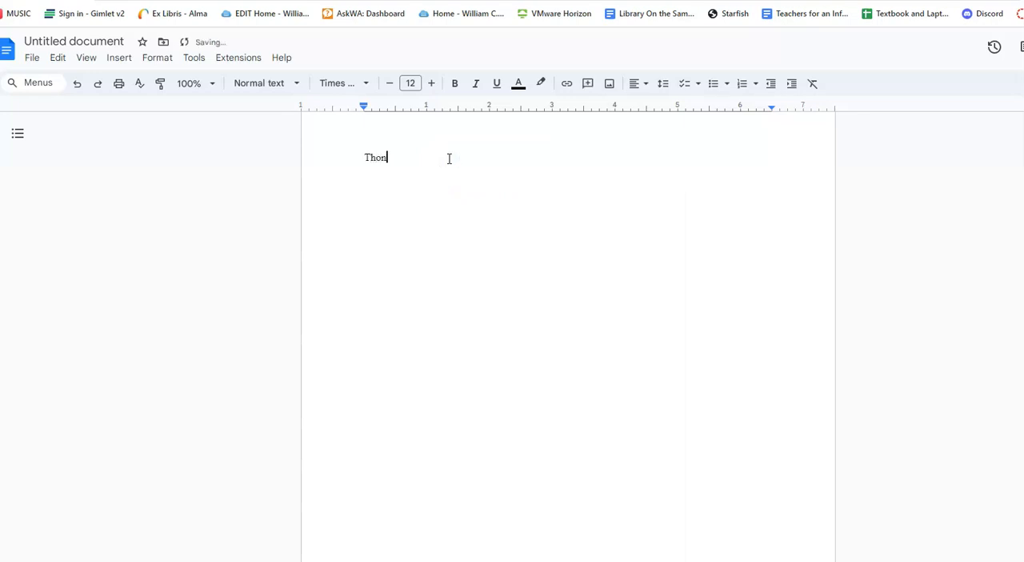
pyautogui.press('BackSpace')
pyautogui.press('BackSpace')
pyautogui.press('BackSpace')
pyautogui.press('BackSpace')
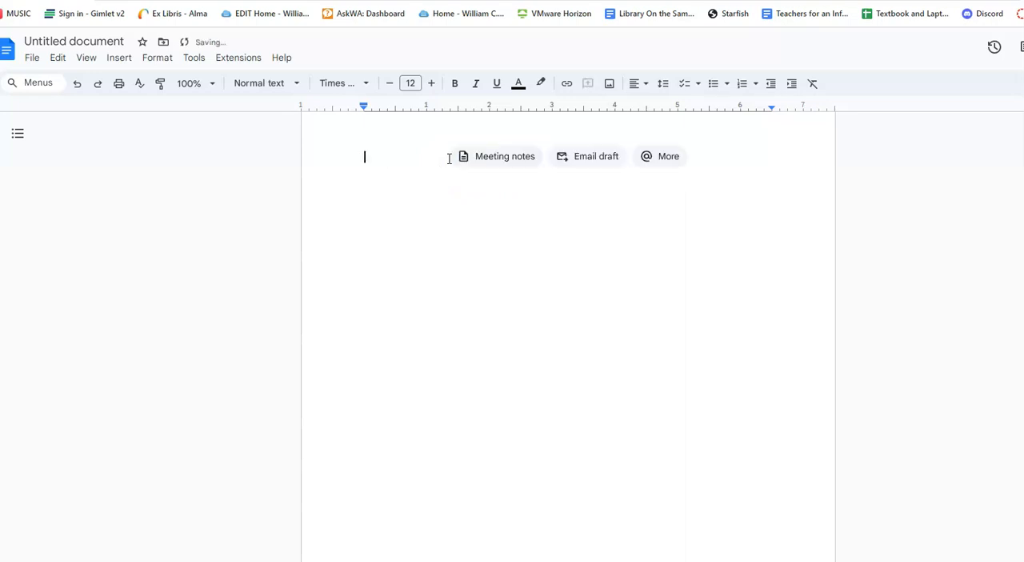
pyautogui.write('Rhonda Kitchens')
pyautogui.press('Return')
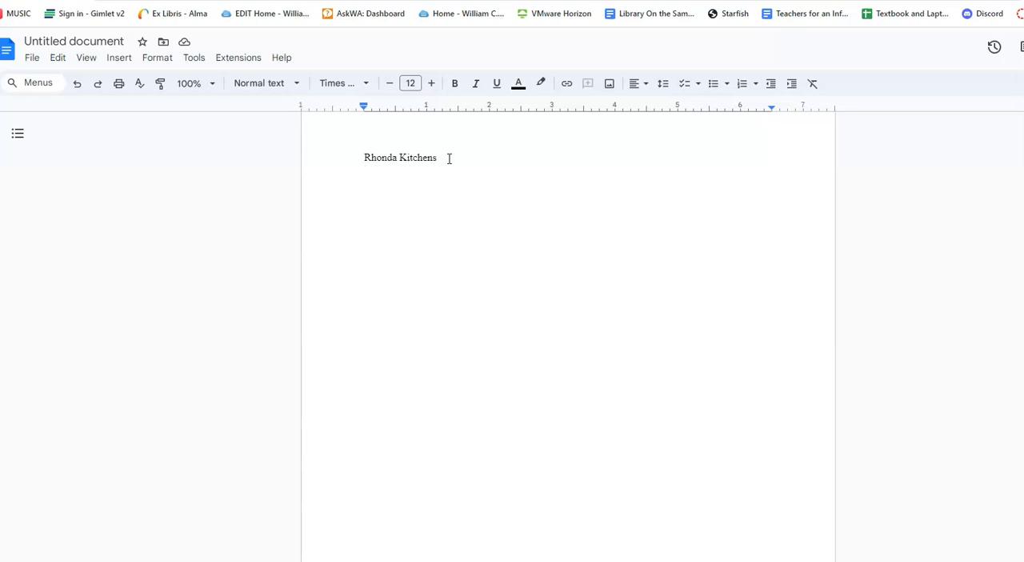
# Step: Add the lines "LIB 101 Module 1" and "Bibliography in Progress" below the author's name
pyautogui.write('Module 1')
pyautogui.press('BackSpace')
pyautogui.press('BackSpace')
pyautogui.press('BackSpace')
pyautogui.press('BackSpace')
pyautogui.press('BackSpace')
pyautogui.press('BackSpace')
pyautogui.press('BackSpace')
pyautogui.press('BackSpace')
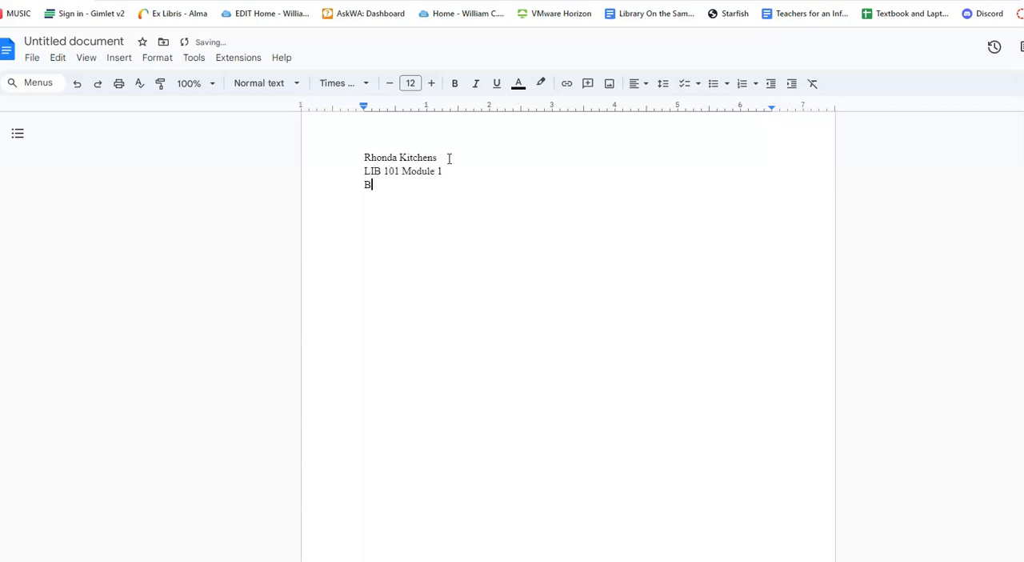
pyautogui.write('ibliography in Progress')
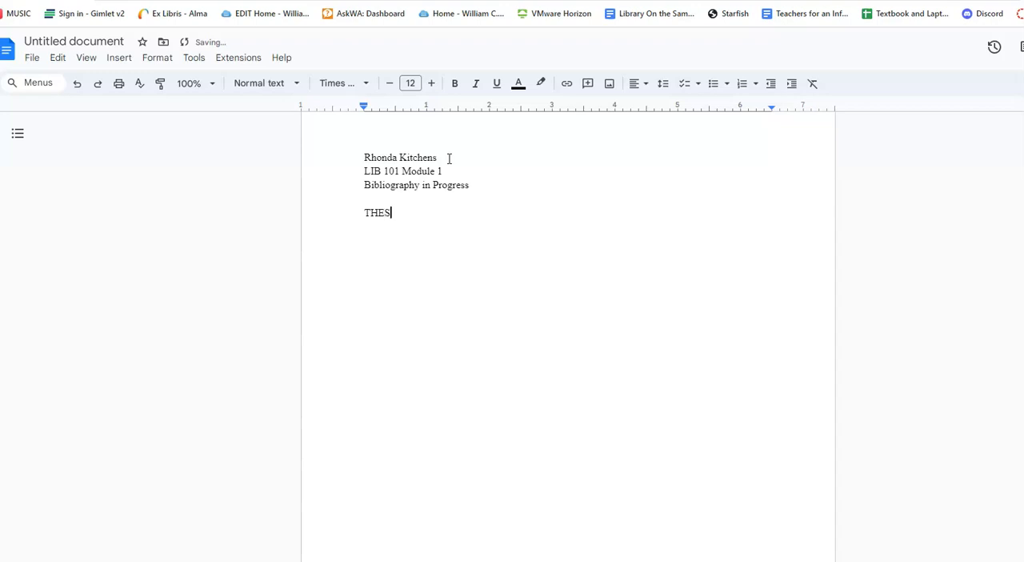
# Step: Add the section headings THESIS, KEYWORDS, SCHOLARLY ARTICLE and a second SCHOLARLY ARTICLE, separated by blank lines
pyautogui.write('KE')
pyautogui.press('Return')
pyautogui.press('Return')
pyautogui.write('SCHOLARLY ARTICLE')
pyautogui.press('Return')
pyautogui.press('Return')
pyautogui.write('YWORDS')
pyautogui.write('S')
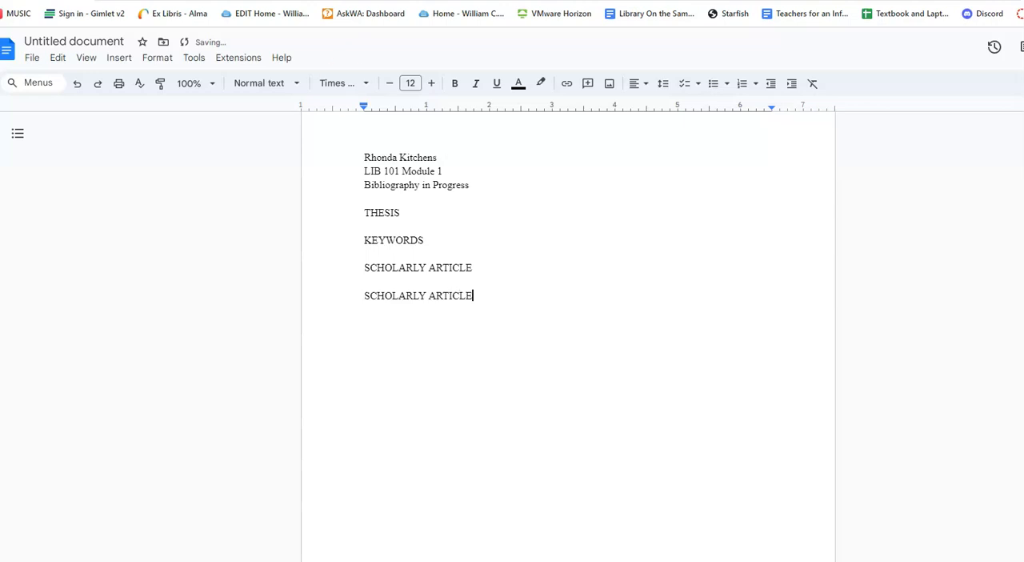
# Step: Write "Tomatoes could save the world." beneath the THESIS heading and insert a new line beneath KEYWORDS
pyautogui.click(410, 212)
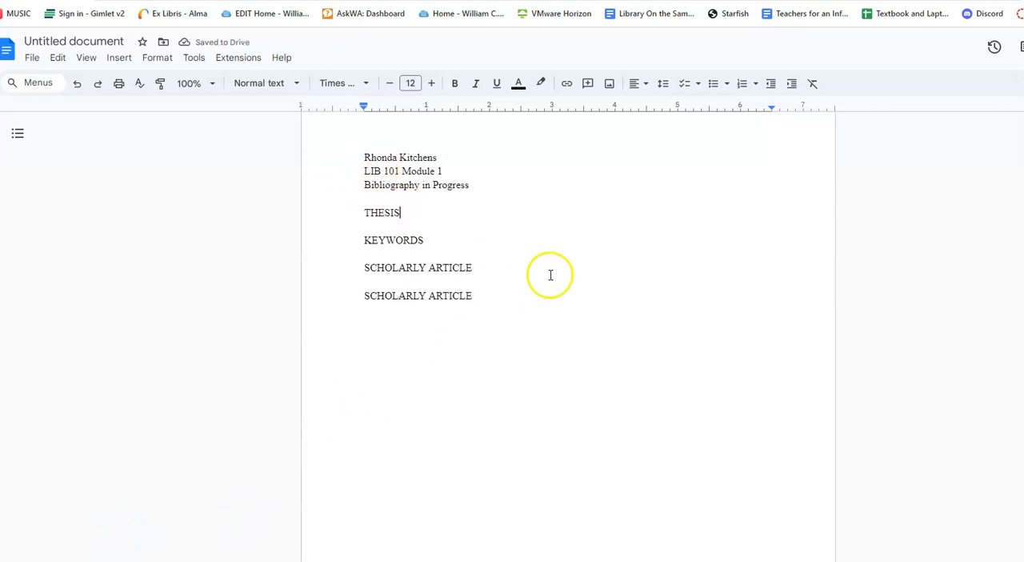
pyautogui.press('Return')
pyautogui.write('Th')
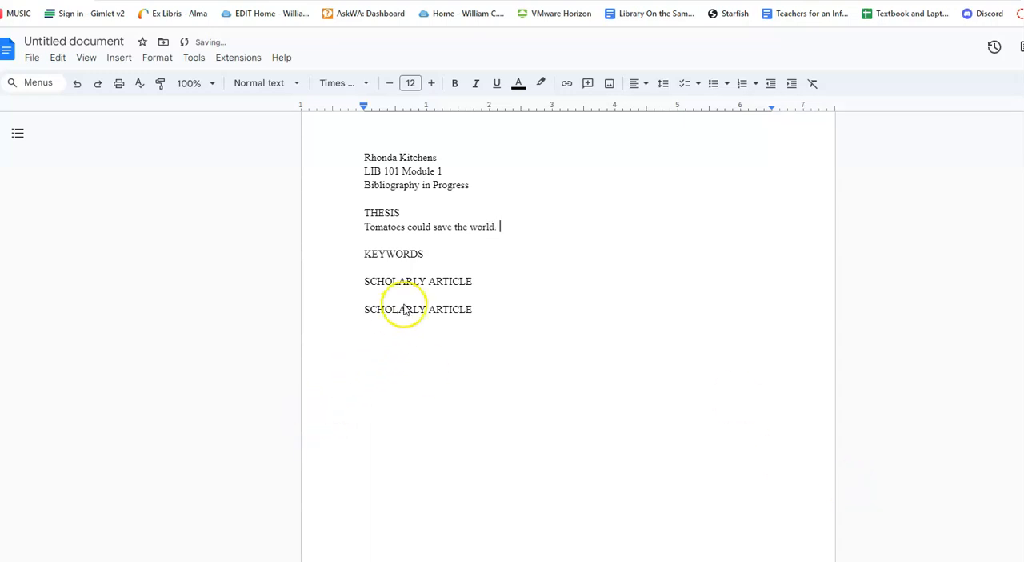
pyautogui.click(446, 249)
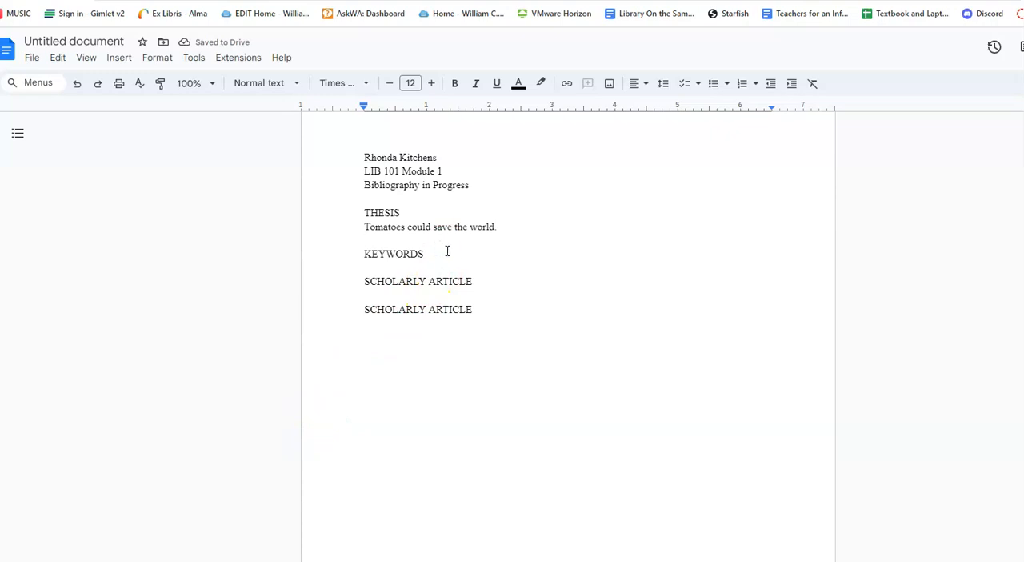
pyautogui.press('Return')
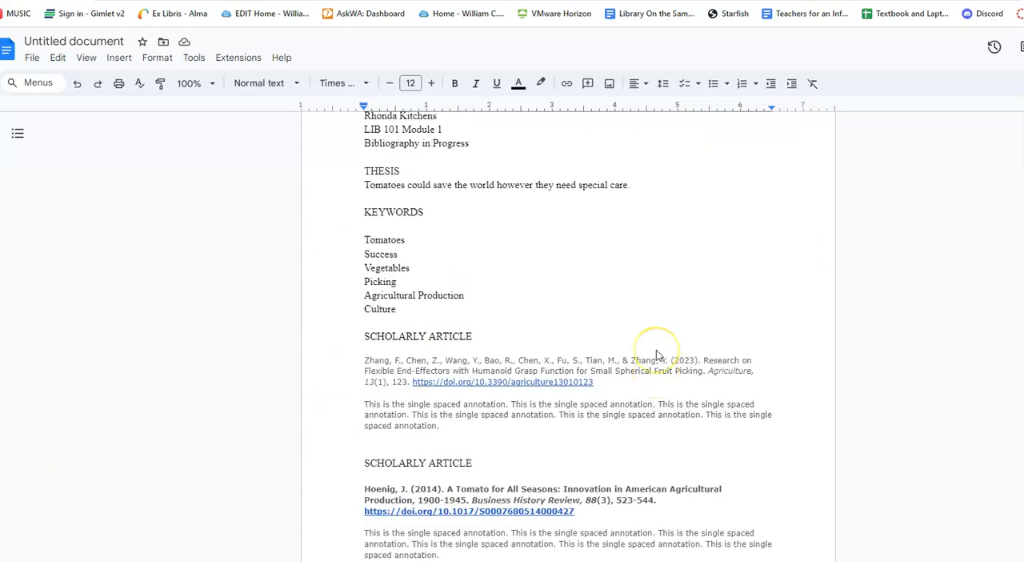
# Step: Make the three lines with the author's name, course module and document title bold
pyautogui.scroll(2, 656, 350)
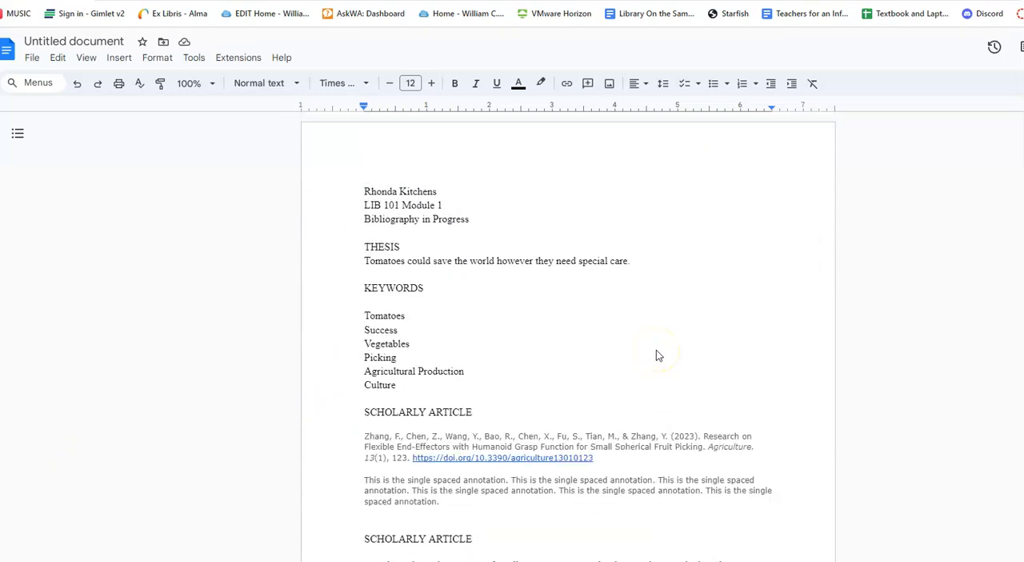
pyautogui.scroll(-2, 656, 354)
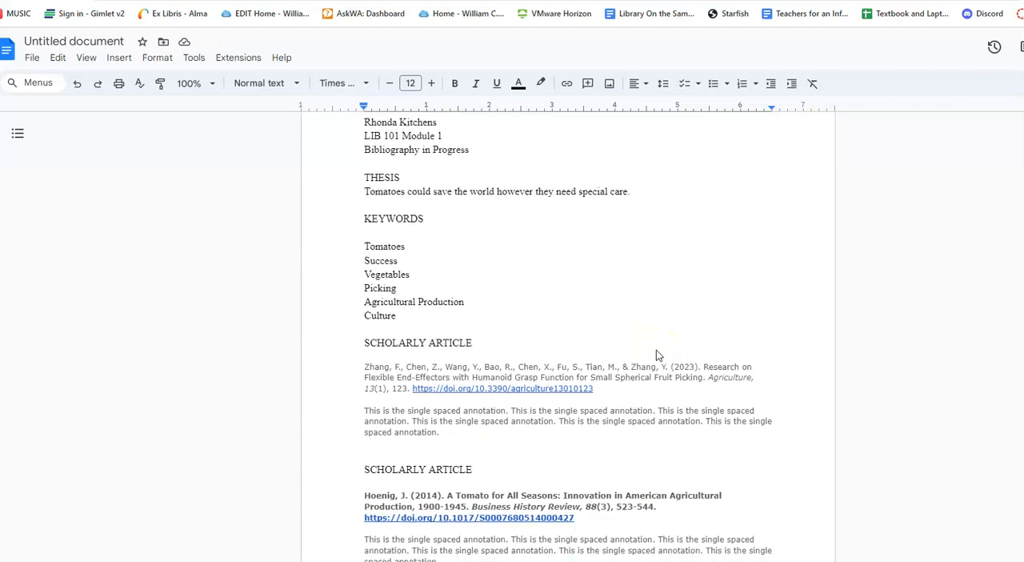
pyautogui.scroll(-2, 656, 355)
pyautogui.scroll(-2, 656, 355)
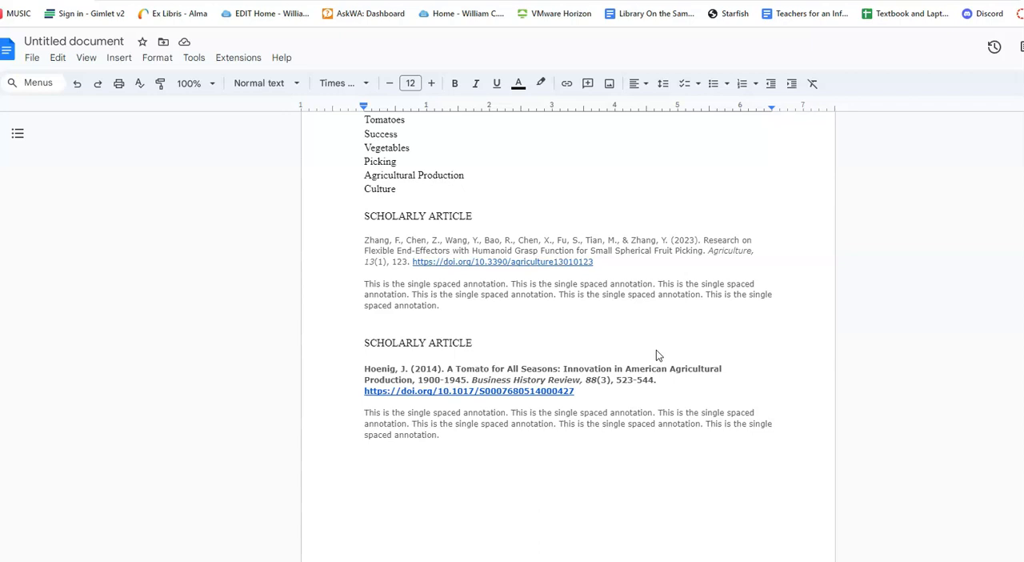
pyautogui.scroll(6, 569, 274)
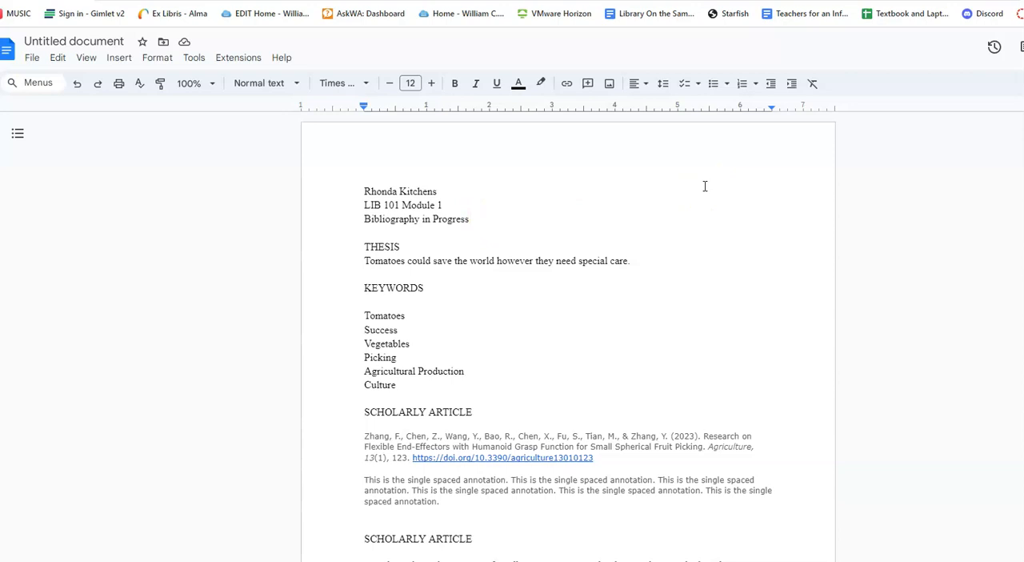
pyautogui.moveTo(364, 191); pyautogui.dragTo(476, 219)
pyautogui.hotkey('ctrl', 'b')
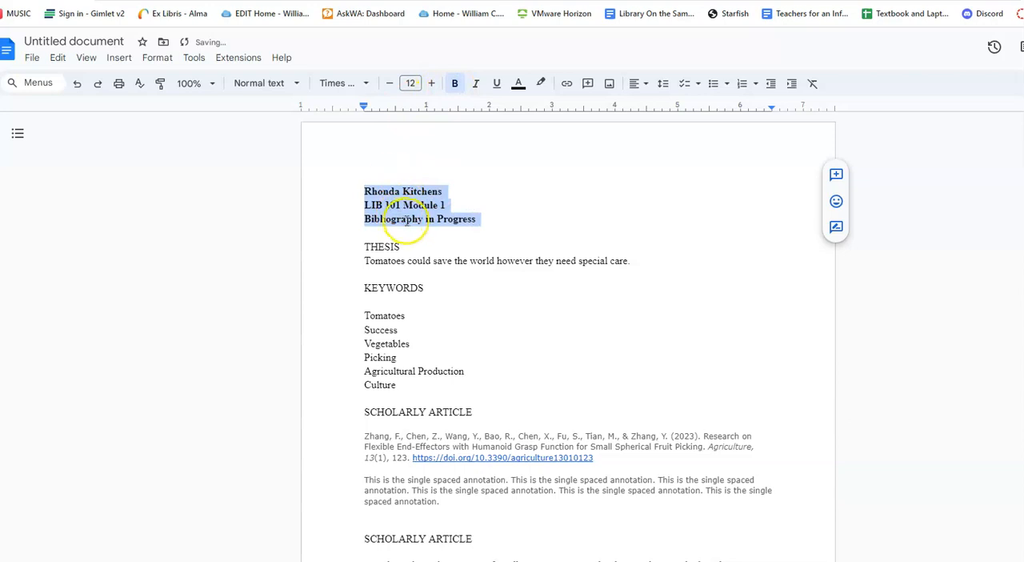
pyautogui.click(512, 192)
# Step: Set the line spacing of the three bold lines at the start of the document to single
pyautogui.moveTo(364, 191); pyautogui.dragTo(482, 220)
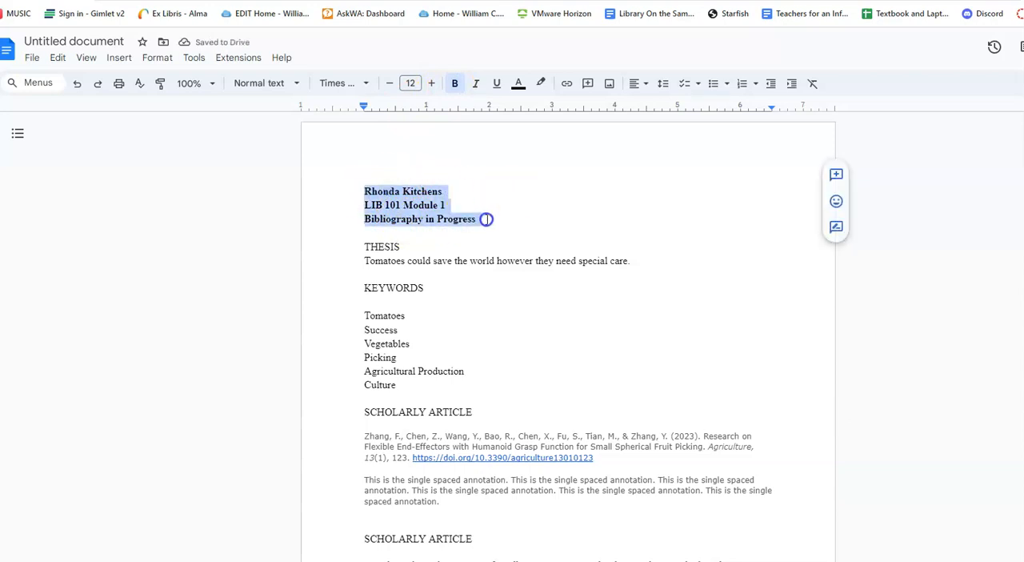
pyautogui.click(153, 64)
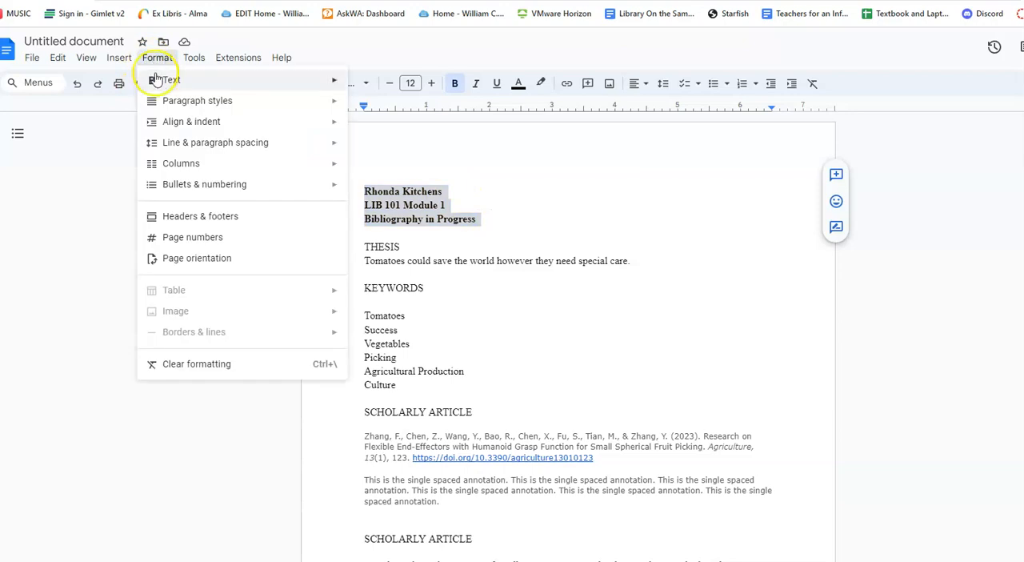
pyautogui.moveTo(194, 149)
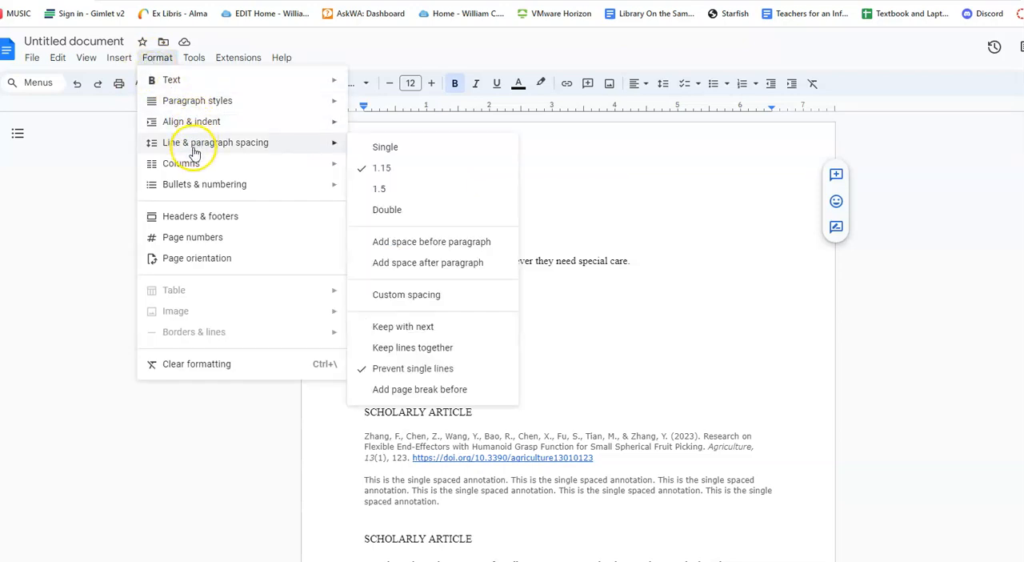
pyautogui.click(376, 148)
pyautogui.click(530, 215)
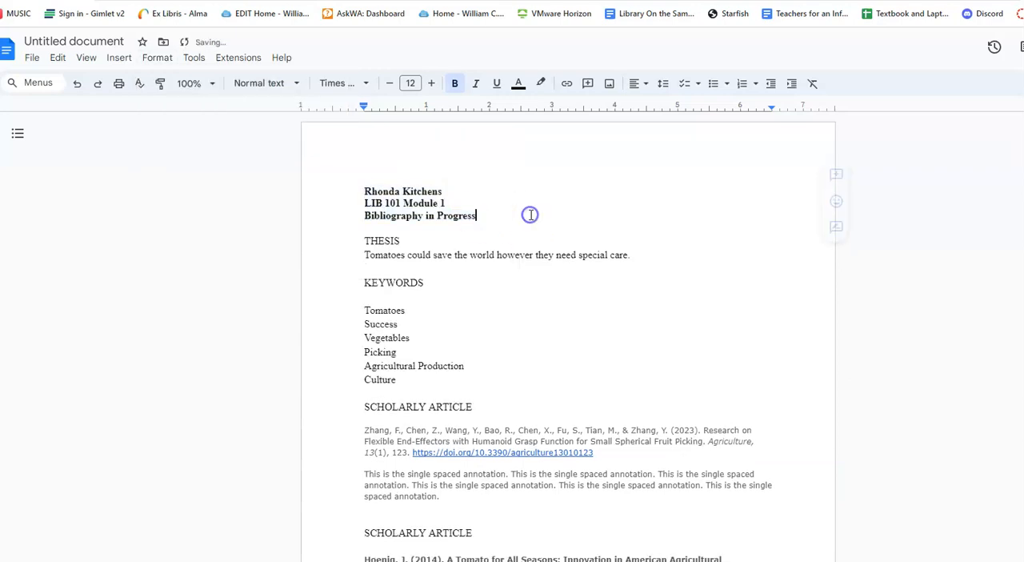
pyautogui.click(520, 214)
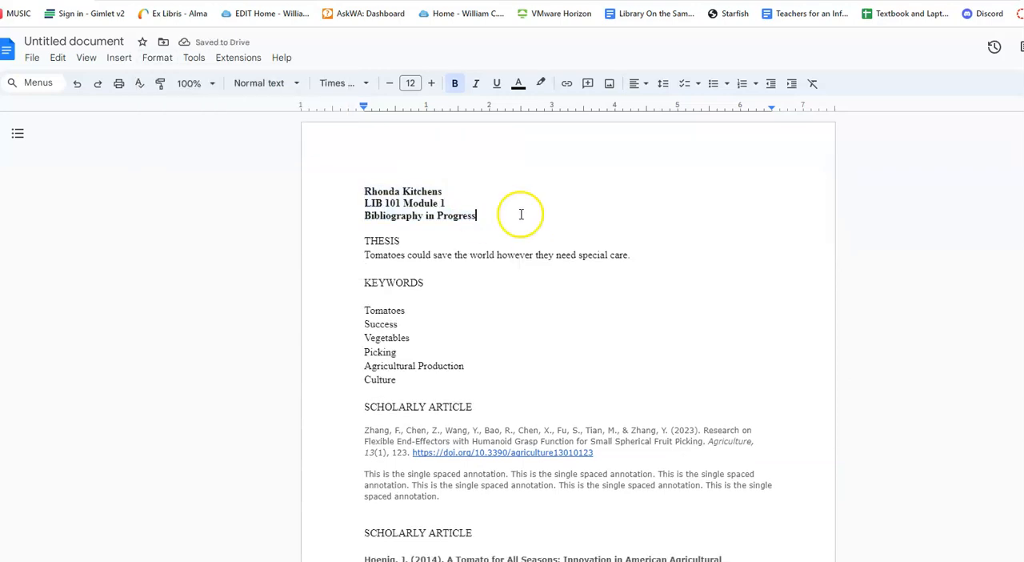
# Step: Make the THESIS and KEYWORDS headings bold
pyautogui.moveTo(364, 240); pyautogui.dragTo(412, 240)
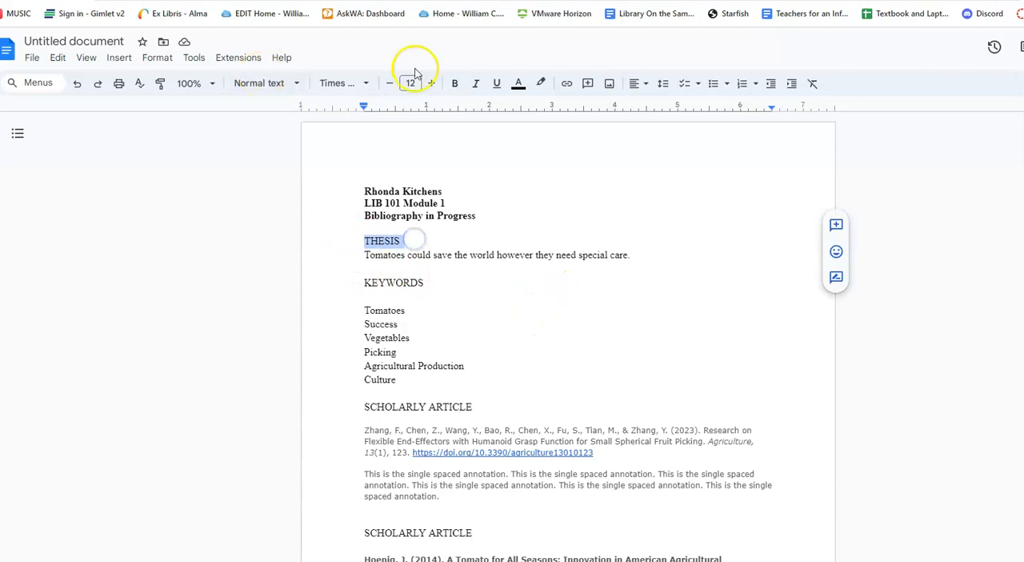
pyautogui.click(454, 83)
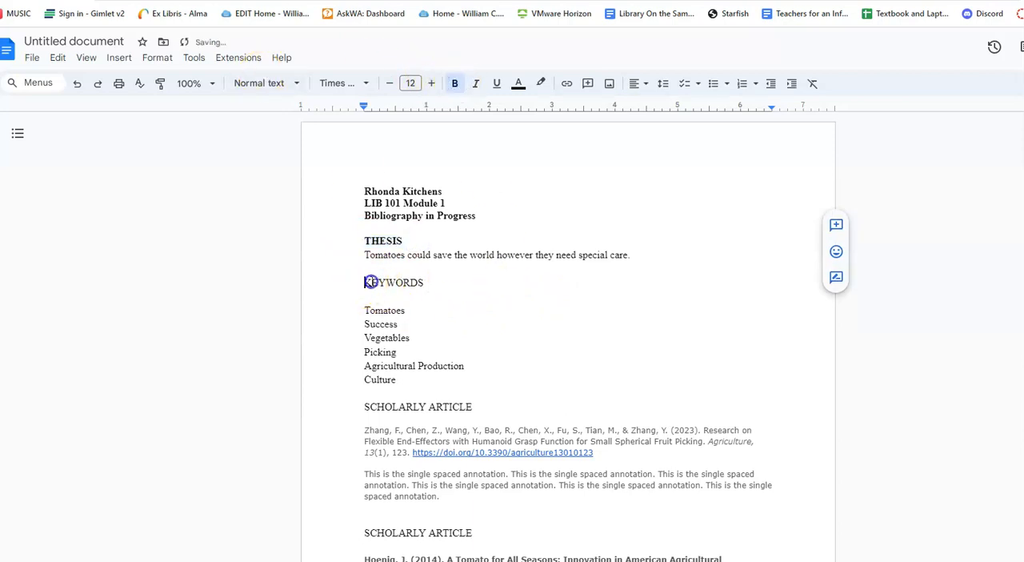
pyautogui.moveTo(364, 282); pyautogui.dragTo(436, 283)
pyautogui.click(455, 83)
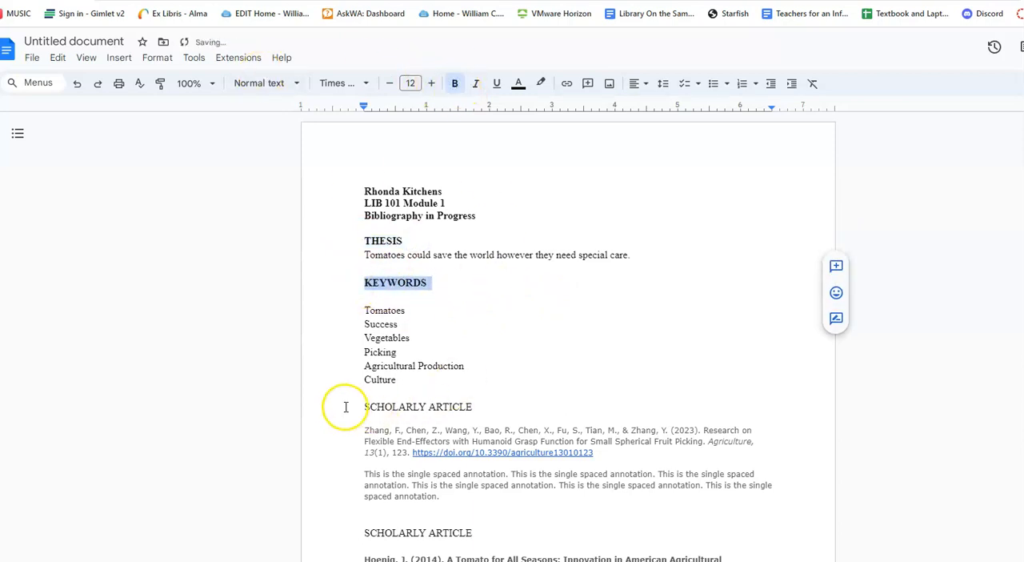
pyautogui.moveTo(343, 407); pyautogui.dragTo(472, 406)
pyautogui.click(493, 401)
pyautogui.click(455, 83)
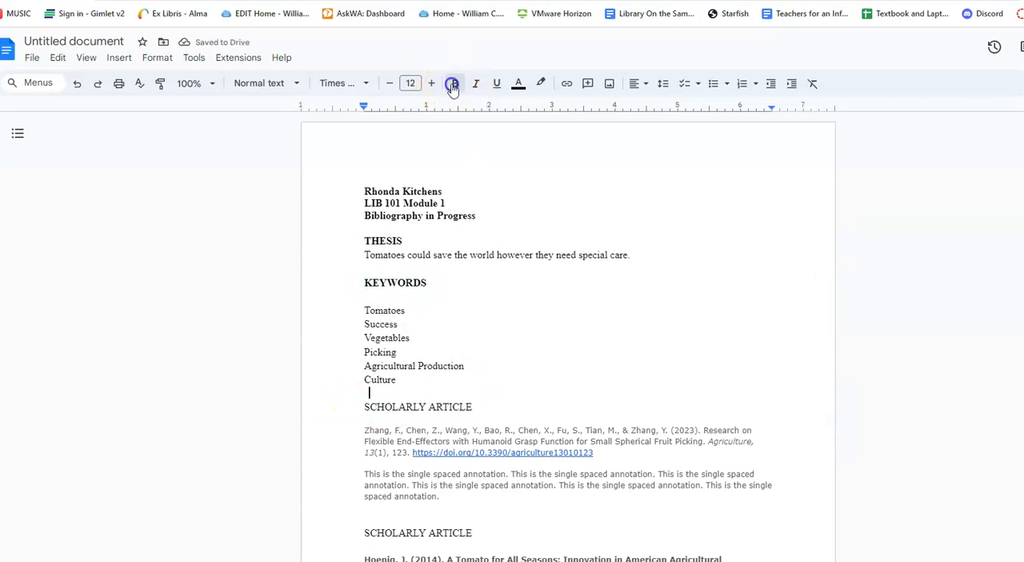
# Step: Make both SCHOLARLY ARTICLE headings above the two citations bold
pyautogui.scroll(-1, 499, 291)
pyautogui.moveTo(370, 341); pyautogui.dragTo(470, 342)
pyautogui.click(455, 83)
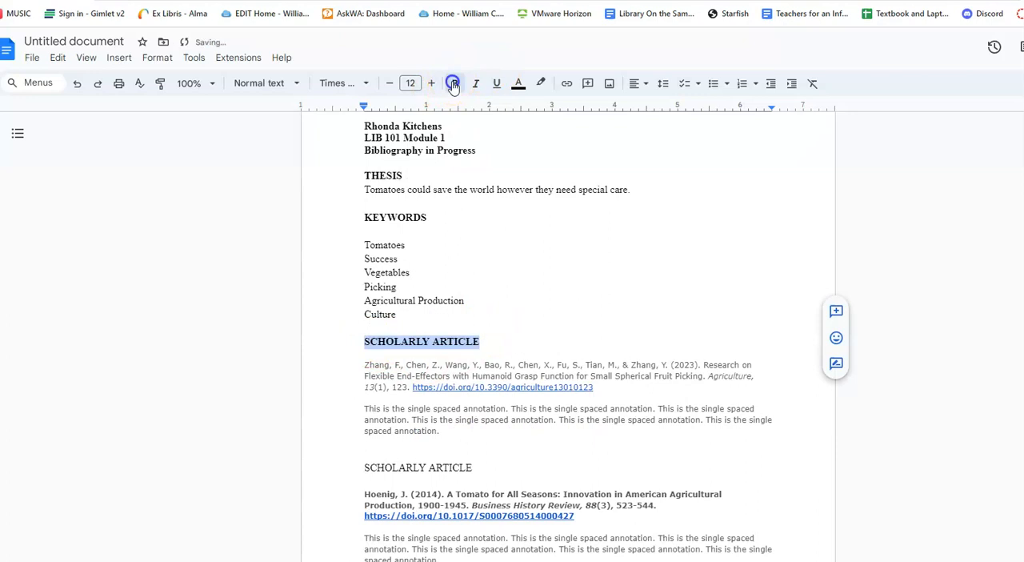
pyautogui.scroll(-2, 480, 320)
pyautogui.moveTo(358, 336); pyautogui.dragTo(478, 337)
pyautogui.click(458, 85)
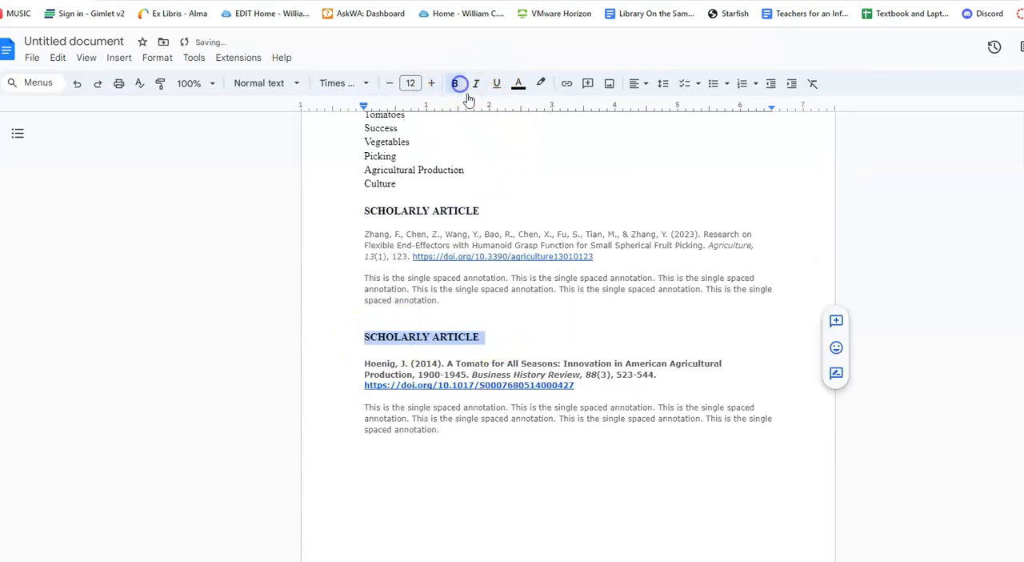
# Step: Set the line spacing of the keyword list from Tomatoes to Culture to single
pyautogui.scroll(2, 565, 201)
pyautogui.scroll(2, 573, 280)
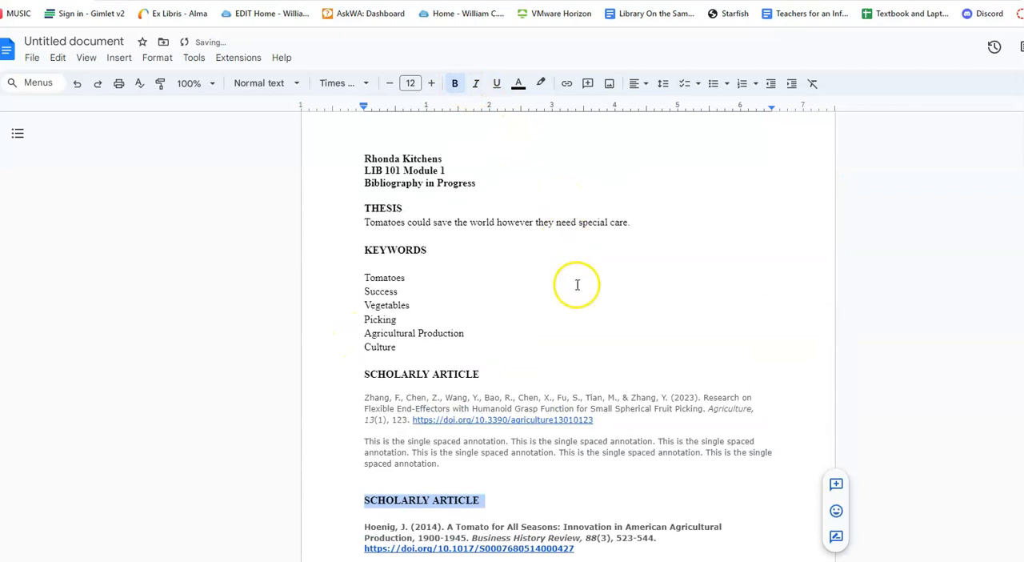
pyautogui.moveTo(362, 296); pyautogui.dragTo(432, 381)
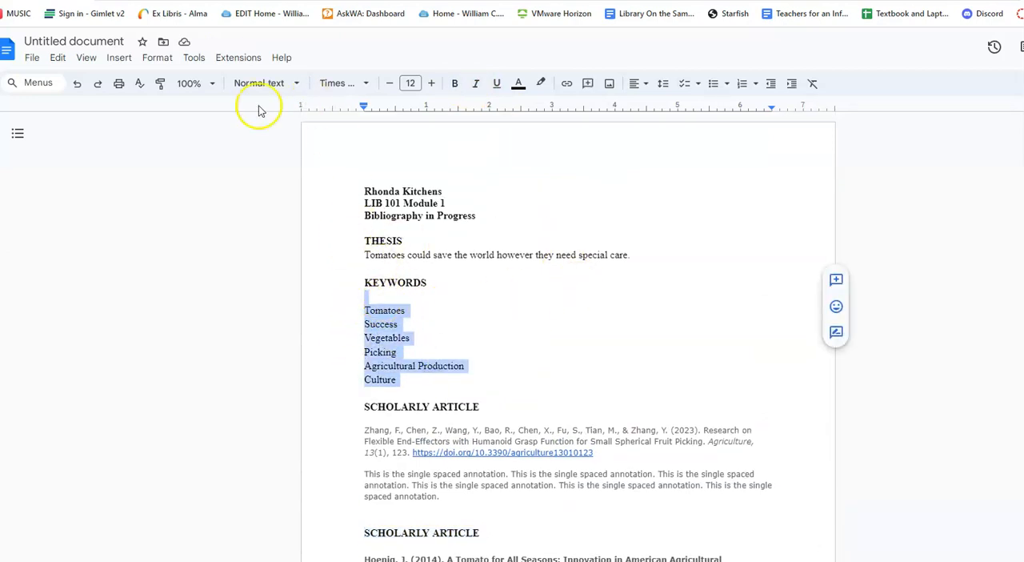
pyautogui.click(157, 58)
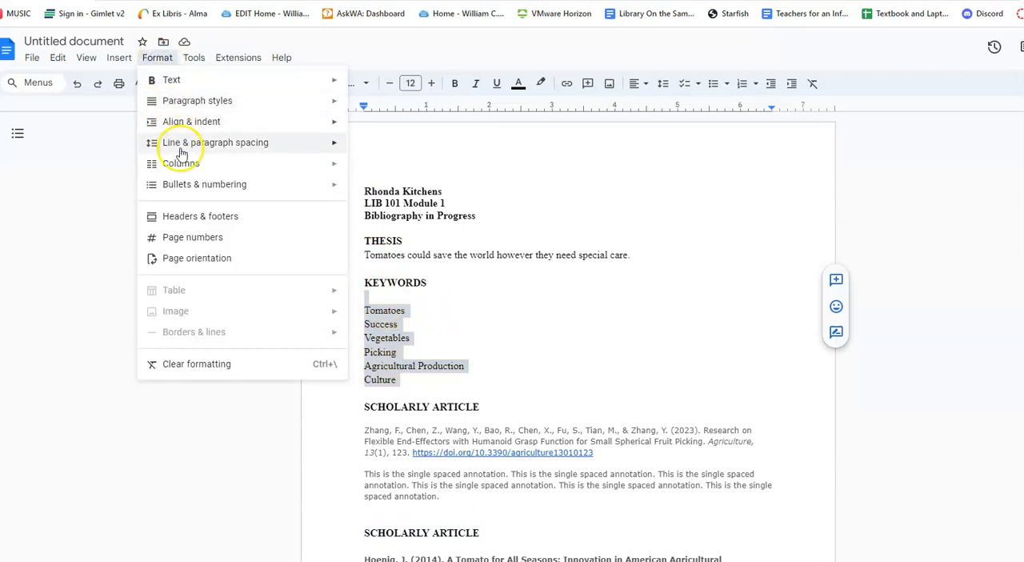
pyautogui.moveTo(162, 144)
pyautogui.click(388, 149)
pyautogui.click(496, 320)
pyautogui.scroll(-1, 535, 340)
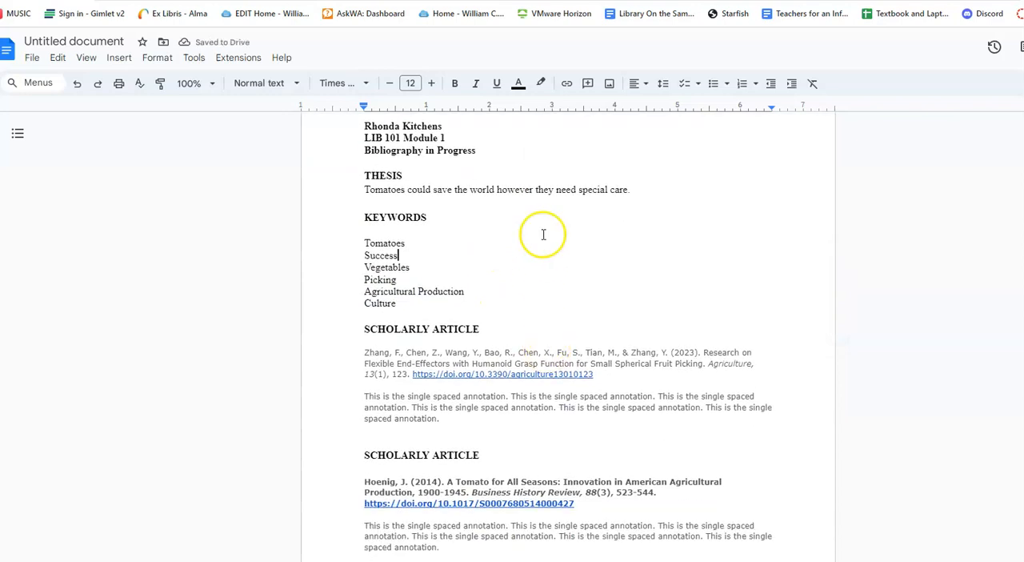
# Step: Set the line spacing of the entire document to single
pyautogui.scroll(1, 412, 168)
pyautogui.click(359, 198)
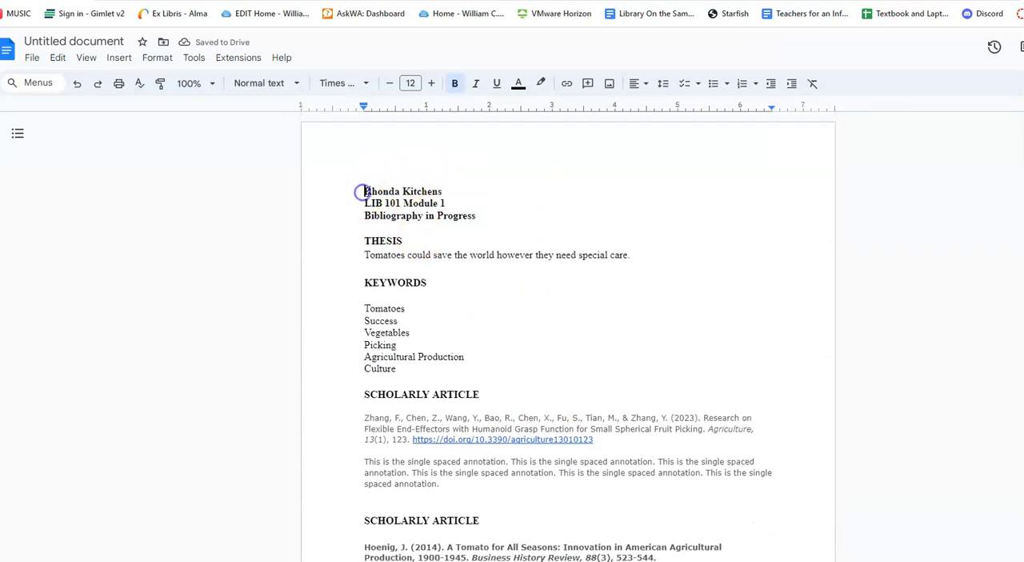
pyautogui.hotkey('ctrl', 'a')
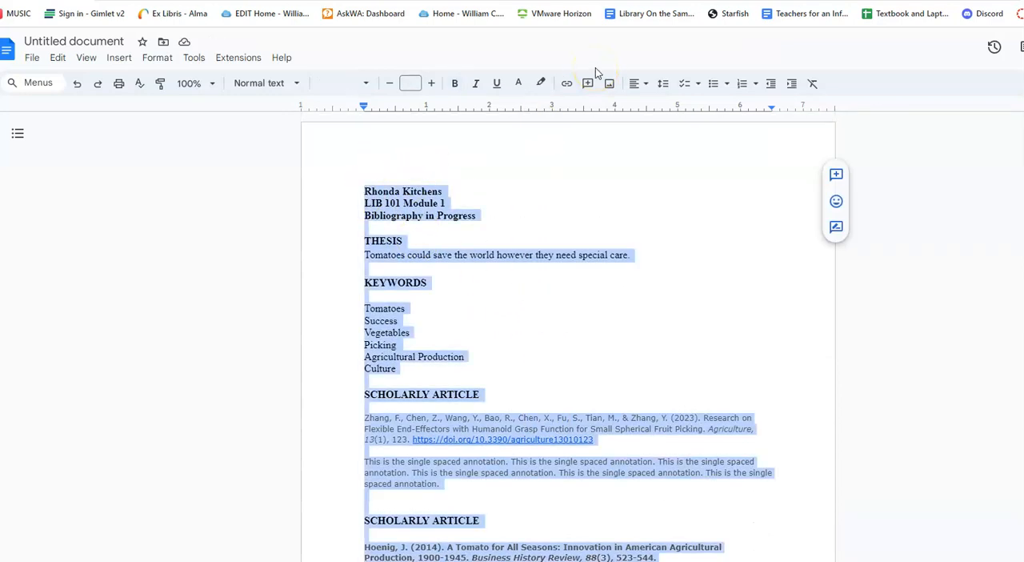
pyautogui.click(157, 59)
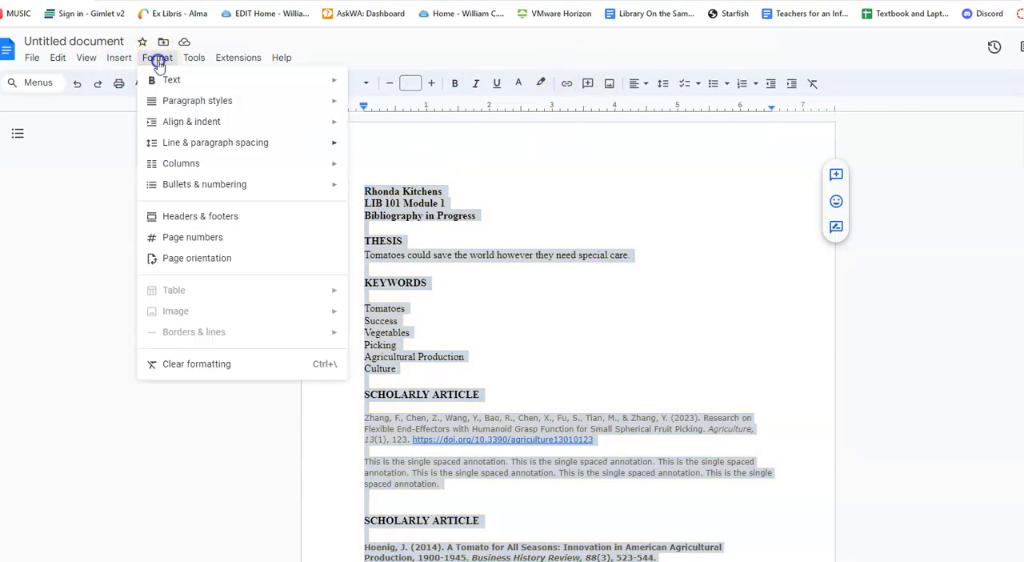
pyautogui.moveTo(201, 144)
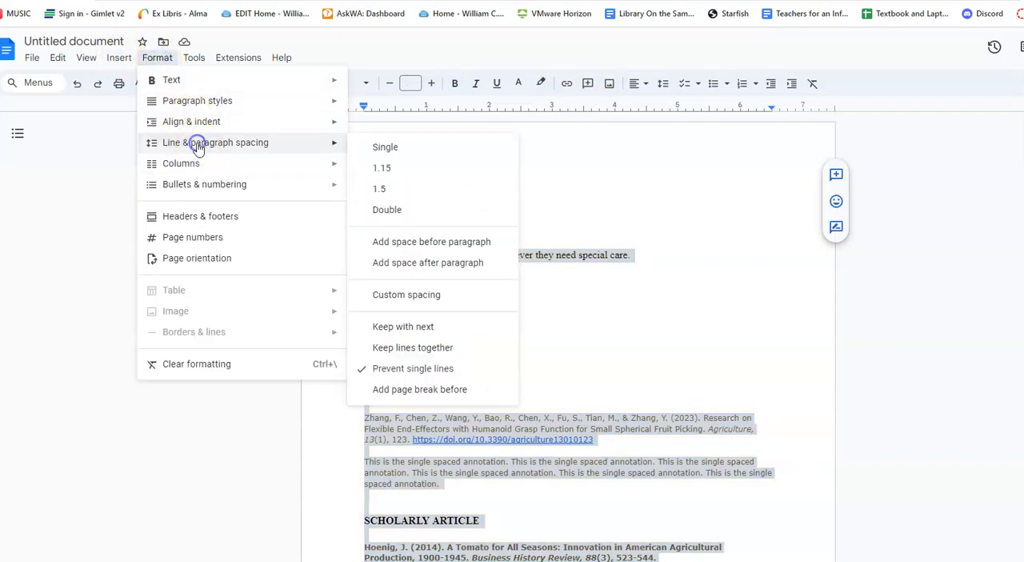
pyautogui.click(385, 147)
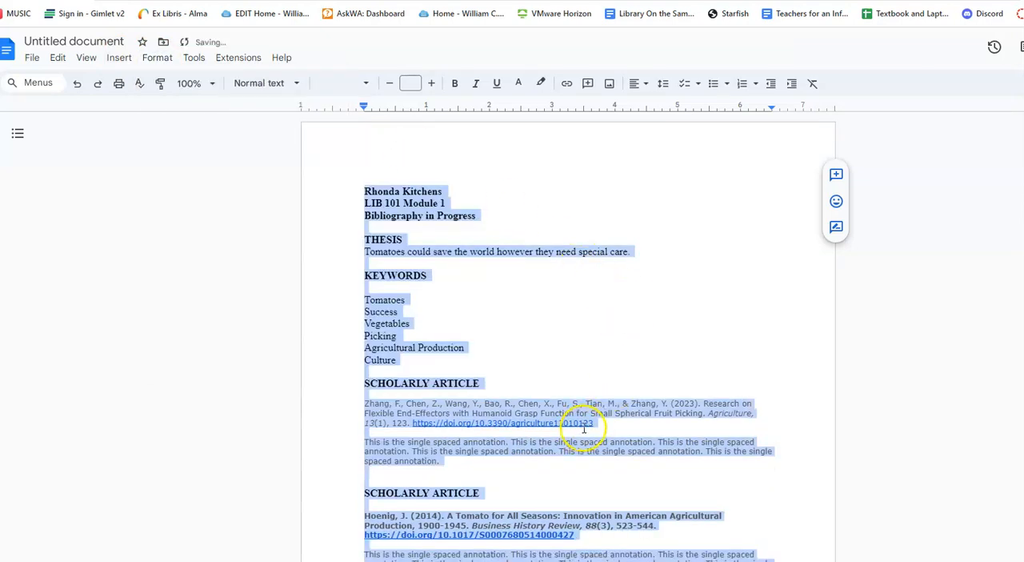
pyautogui.scroll(-2, 632, 480)
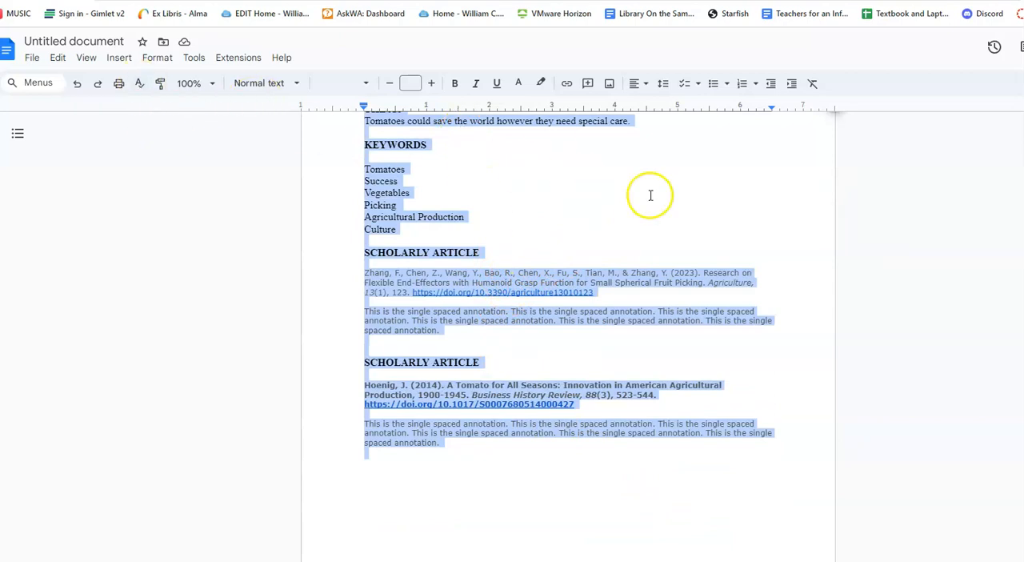
pyautogui.scroll(2, 627, 243)
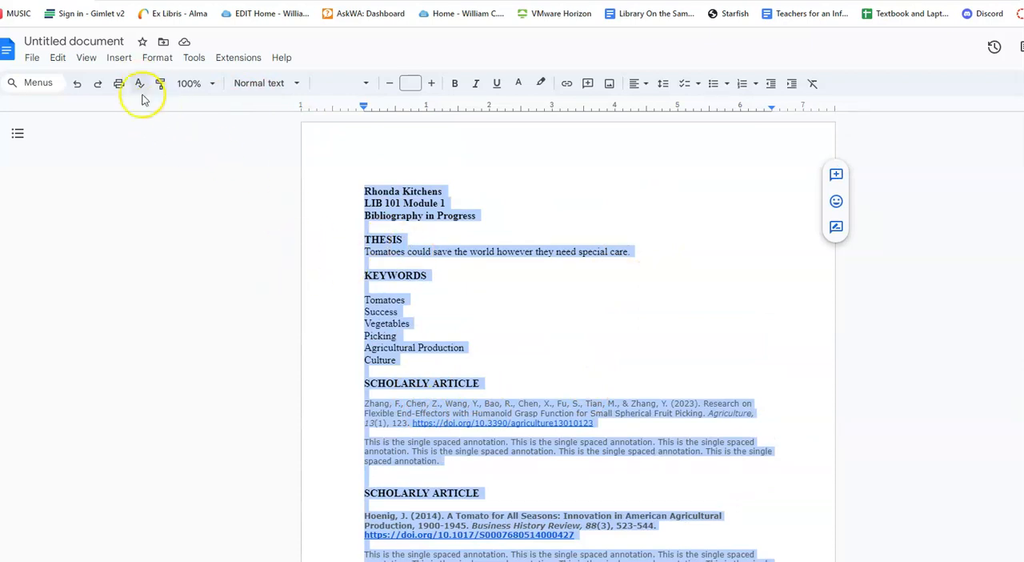
pyautogui.click(157, 61)
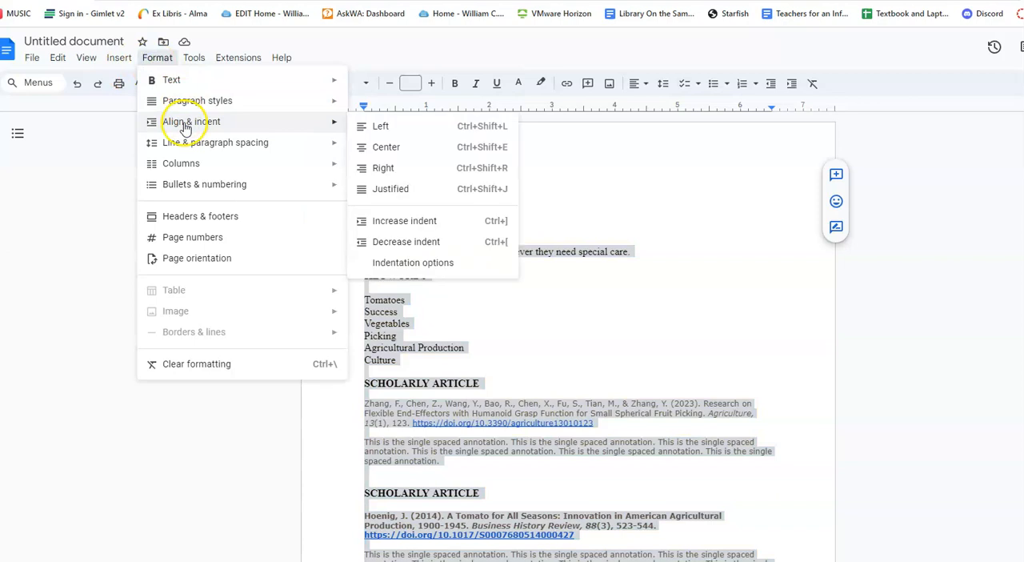
pyautogui.moveTo(181, 86)
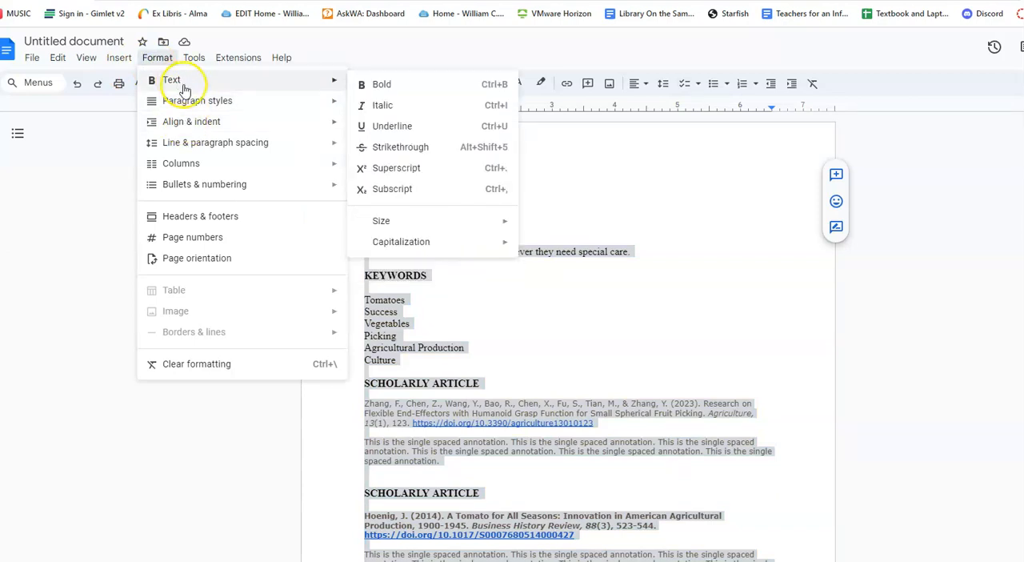
pyautogui.moveTo(392, 221)
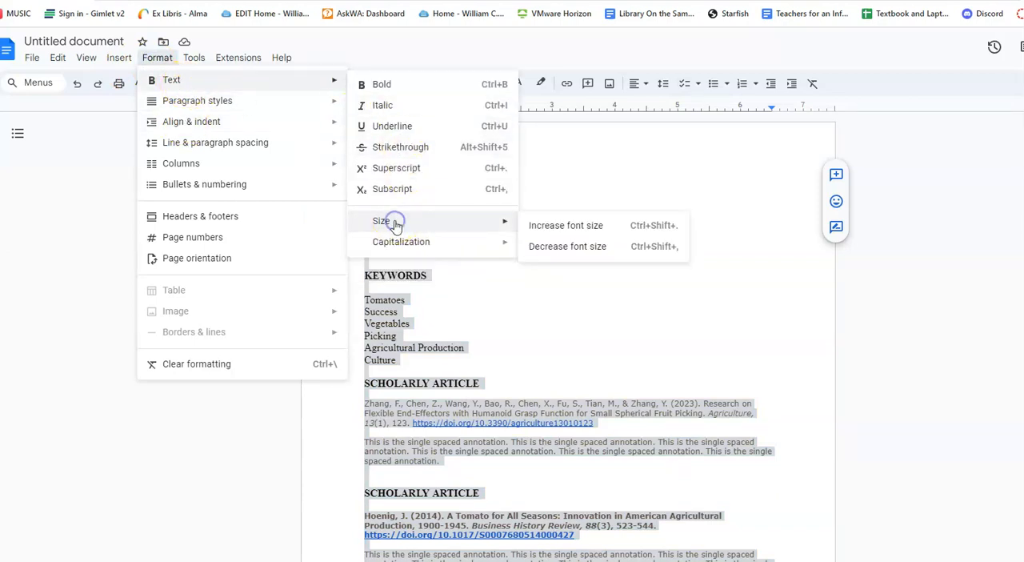
pyautogui.click(520, 306)
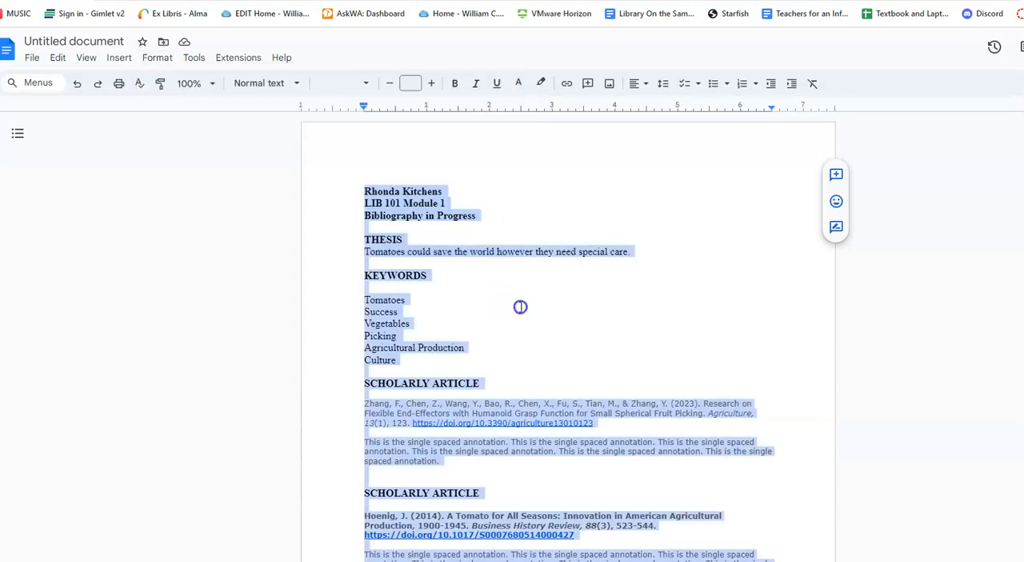
pyautogui.click(520, 306)
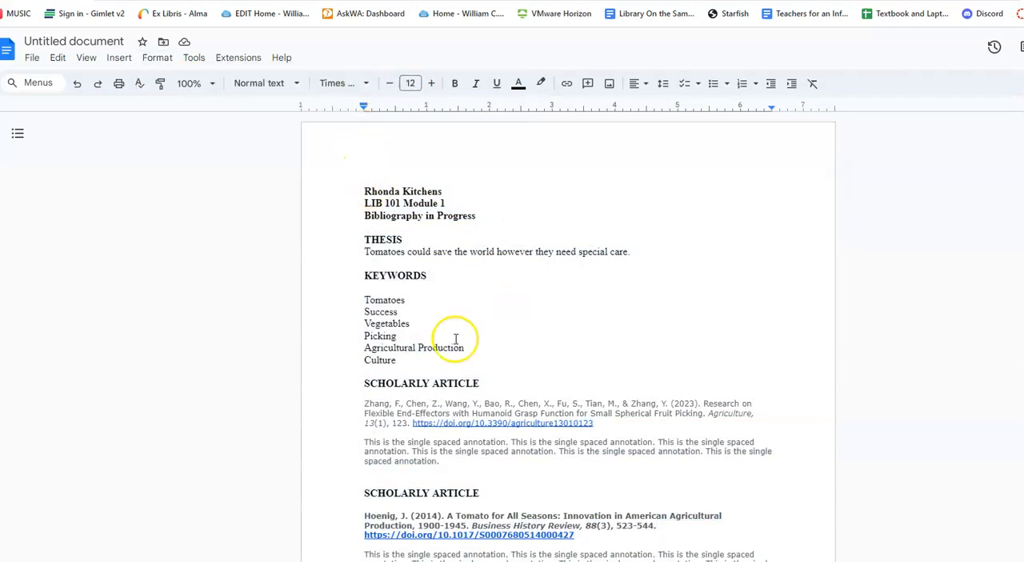
# Step: Change the text color of the entire document to black, including the citations, links and annotations
pyautogui.moveTo(364, 403)
pyautogui.mouseDown()
pyautogui.moveTo(437, 404)
pyautogui.moveTo(544, 424)
pyautogui.moveTo(581, 484)
pyautogui.mouseUp()
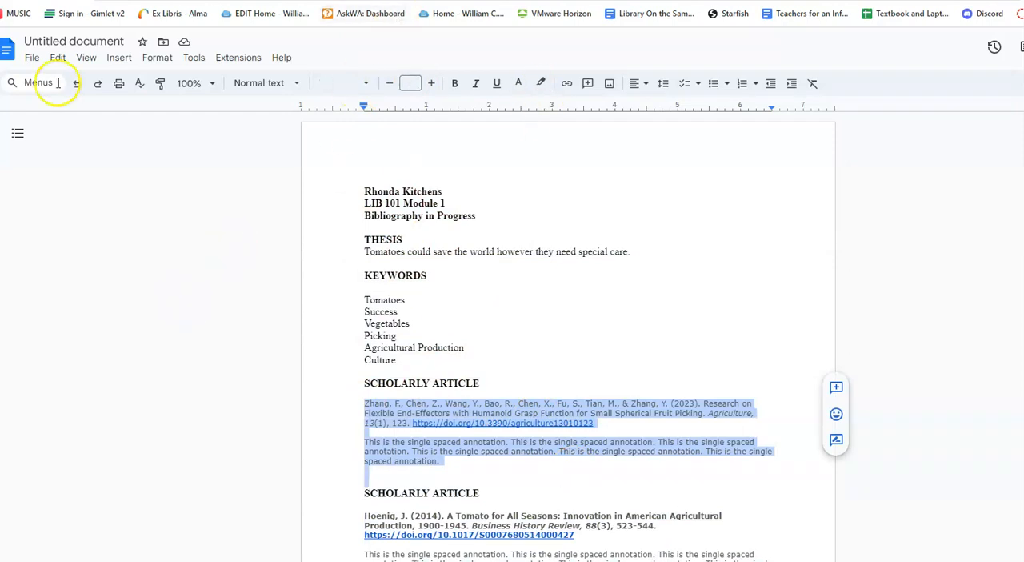
pyautogui.hotkey('ctrl', 'a')
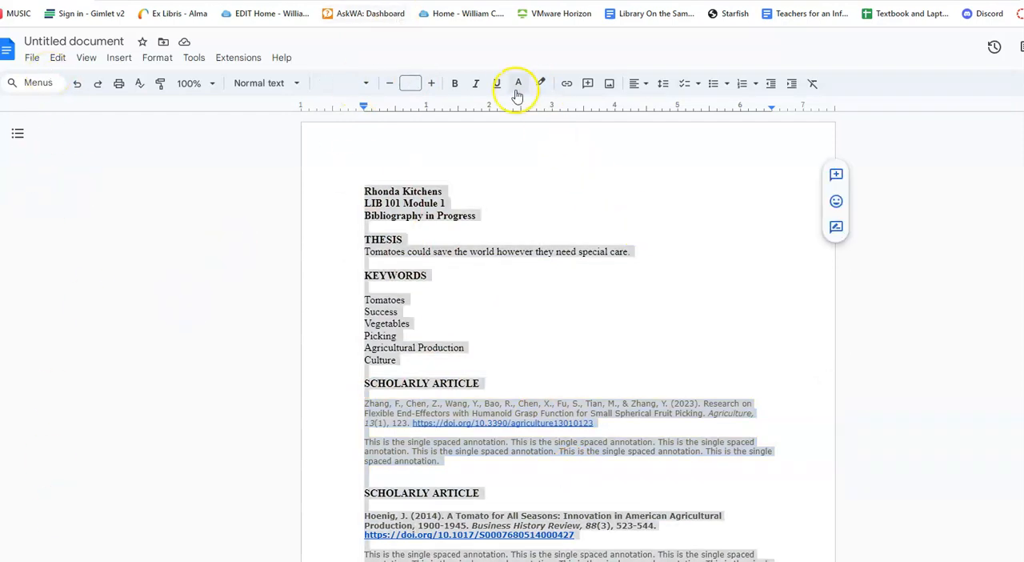
pyautogui.click(518, 83)
pyautogui.click(521, 108)
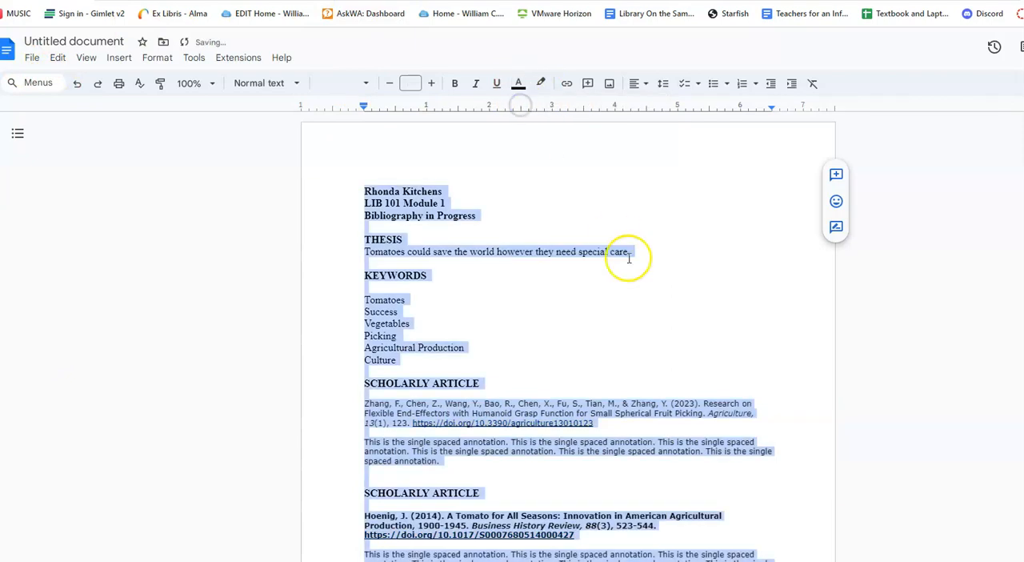
pyautogui.scroll(-3, 629, 283)
pyautogui.scroll(3, 629, 286)
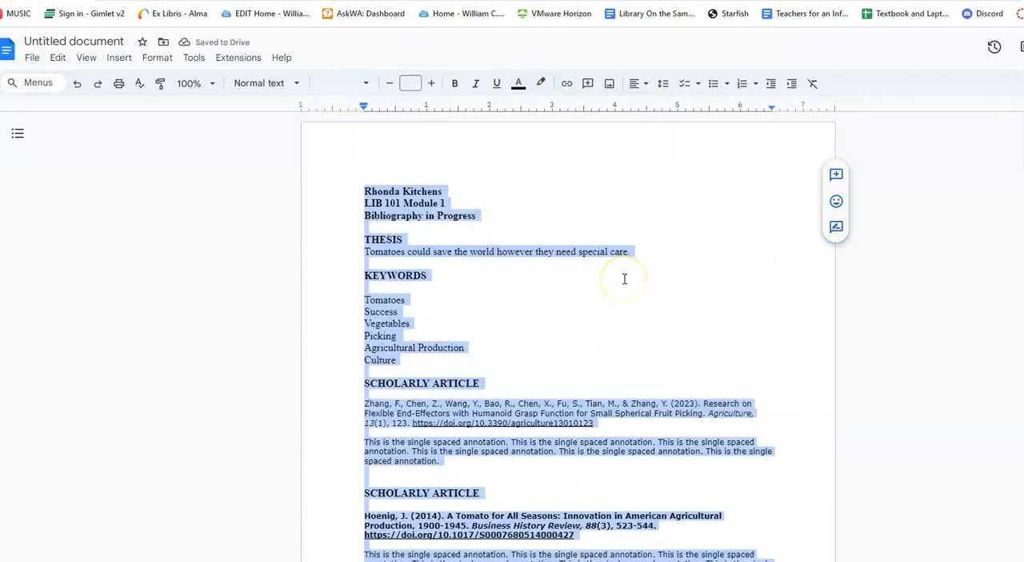
# Step: Set the font of the entire document to Times New Roman at size 12
pyautogui.click(340, 85)
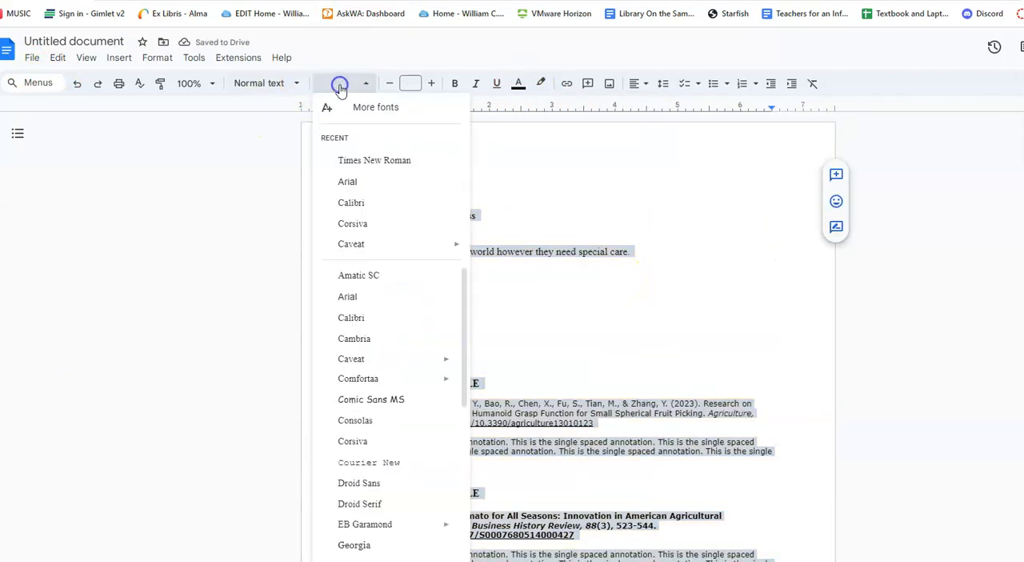
pyautogui.click(356, 160)
pyautogui.click(411, 82)
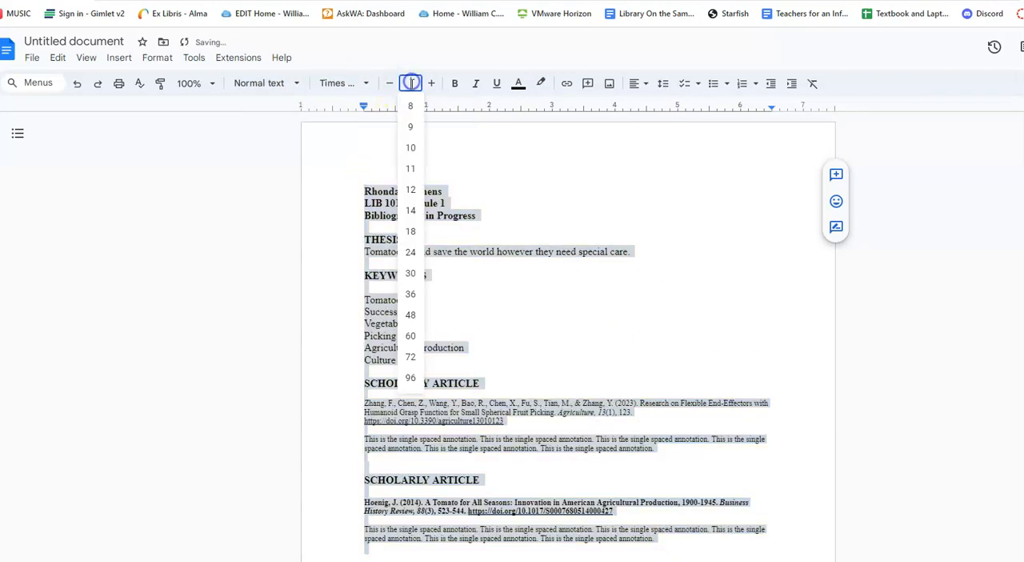
pyautogui.click(415, 193)
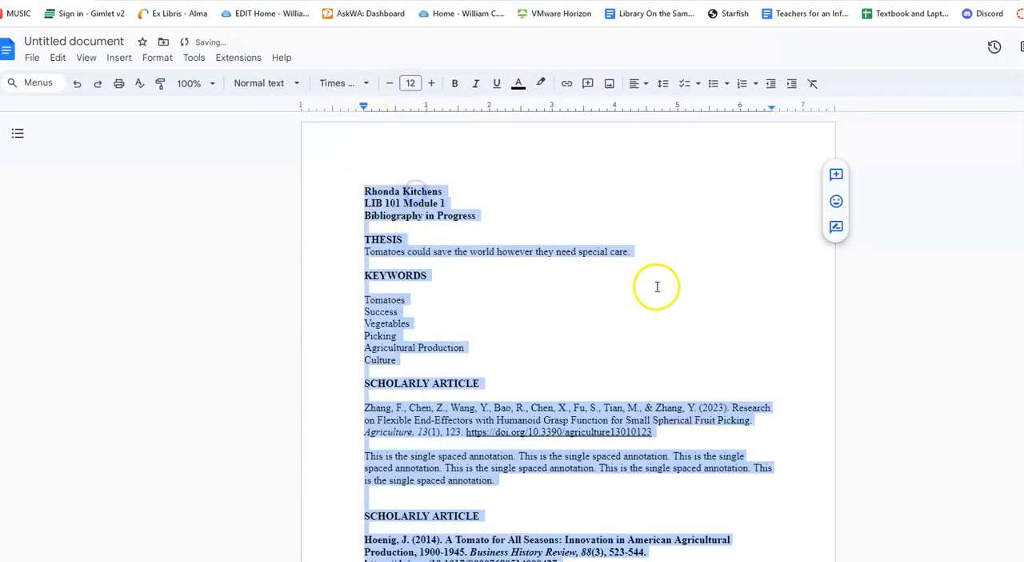
pyautogui.click(656, 286)
# Step: Remove the bold formatting from the citation under the second SCHOLARLY ARTICLE heading
pyautogui.scroll(-2, 668, 351)
pyautogui.moveTo(365, 409); pyautogui.dragTo(558, 434)
pyautogui.click(454, 83)
pyautogui.click(617, 437)
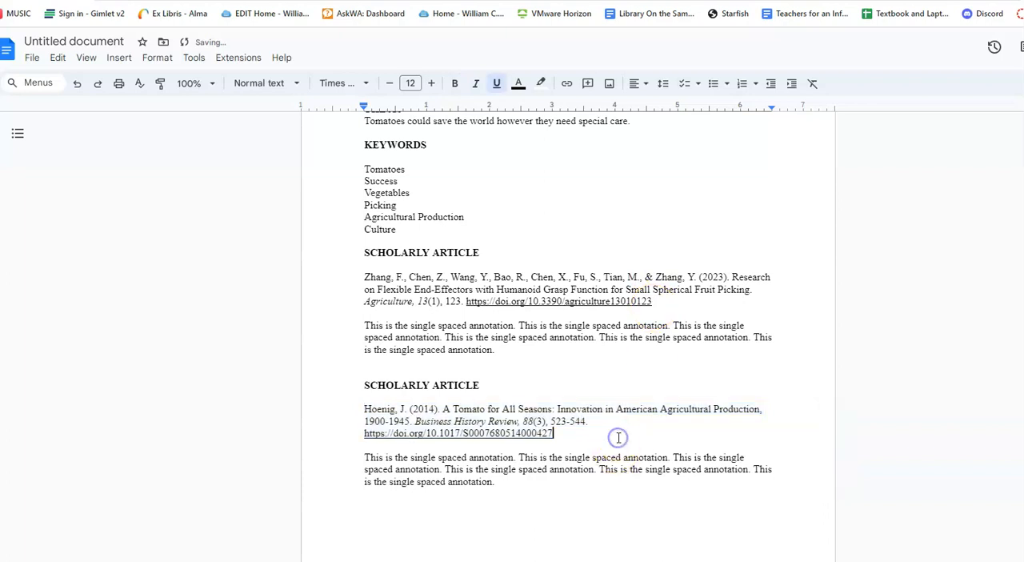
pyautogui.scroll(2, 619, 436)
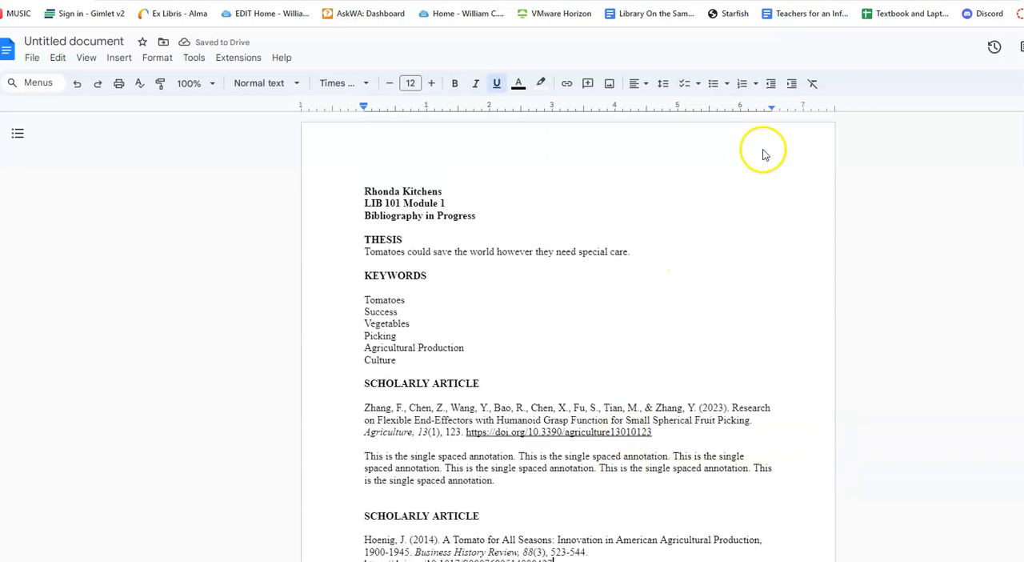
pyautogui.moveTo(364, 191); pyautogui.dragTo(457, 356)
pyautogui.rightClick(372, 324)
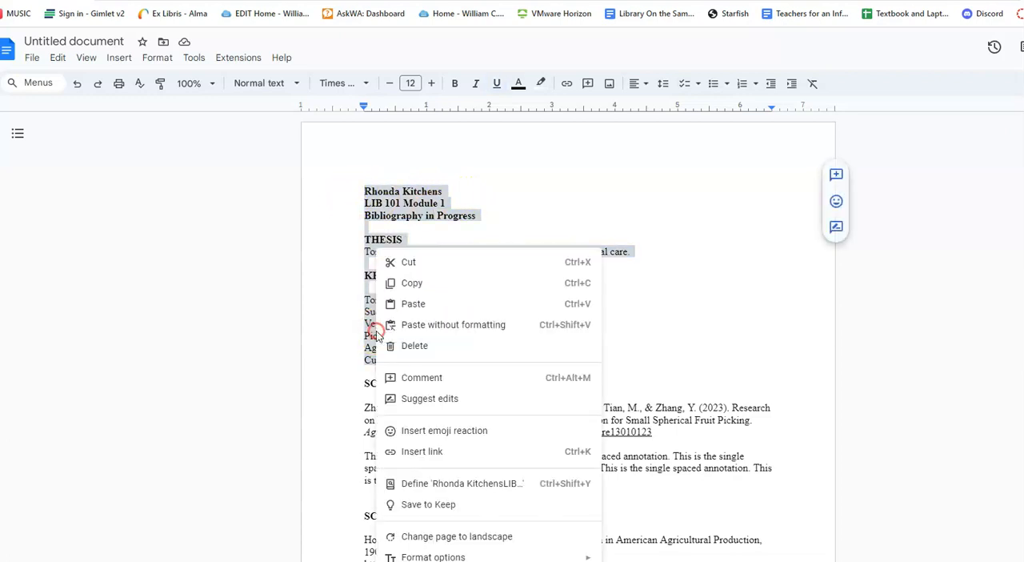
pyautogui.scroll(-3, 755, 462)
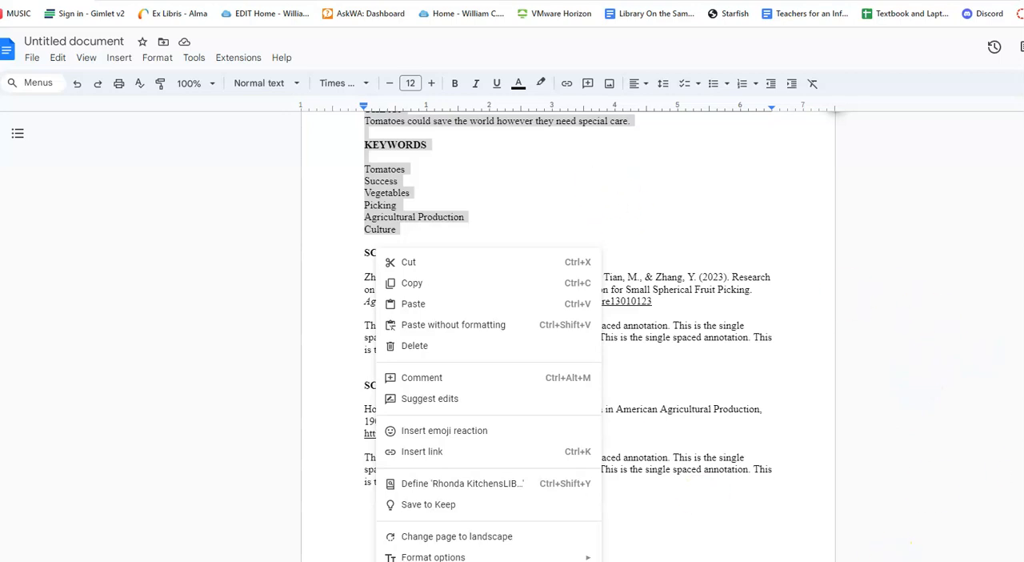
pyautogui.press('Escape')
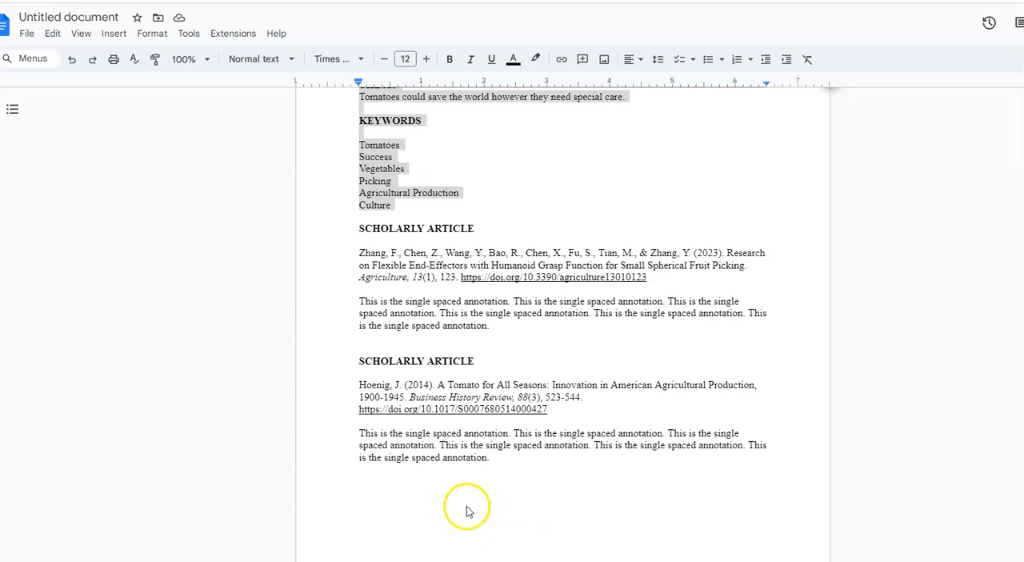
pyautogui.rightClick(372, 178)
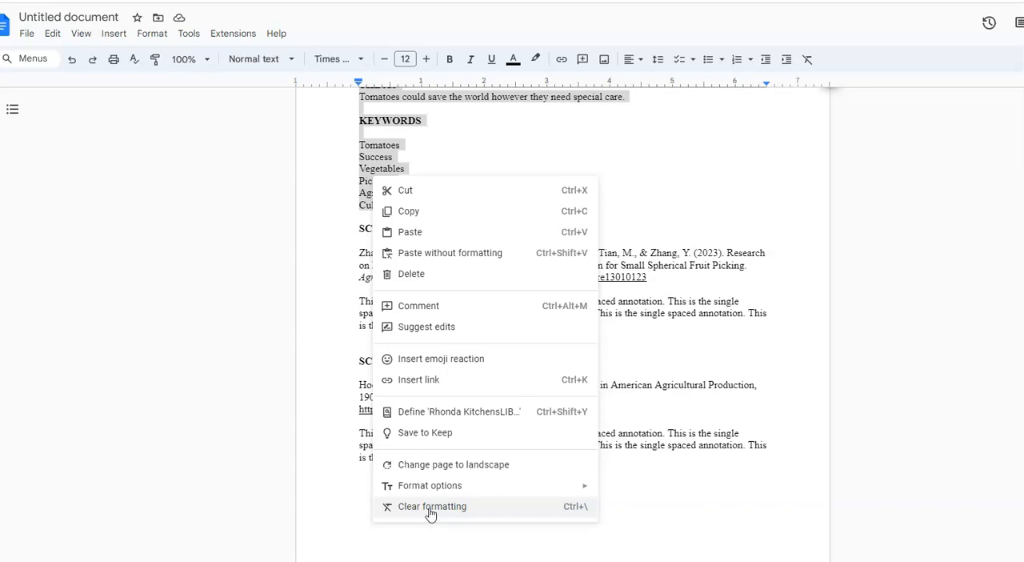
pyautogui.click(709, 176)
pyautogui.scroll(2, 731, 176)
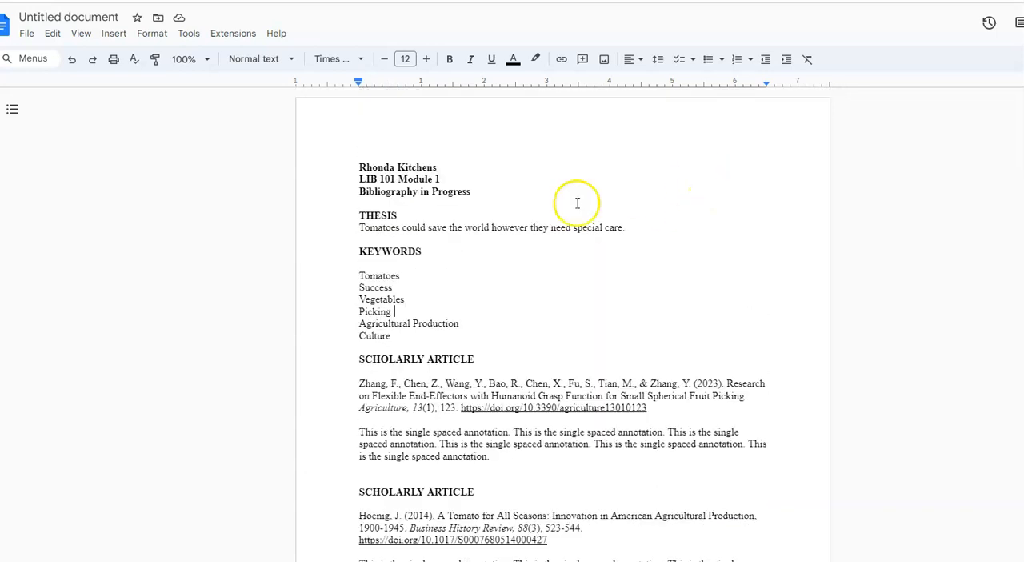
pyautogui.moveTo(352, 166); pyautogui.dragTo(486, 202)
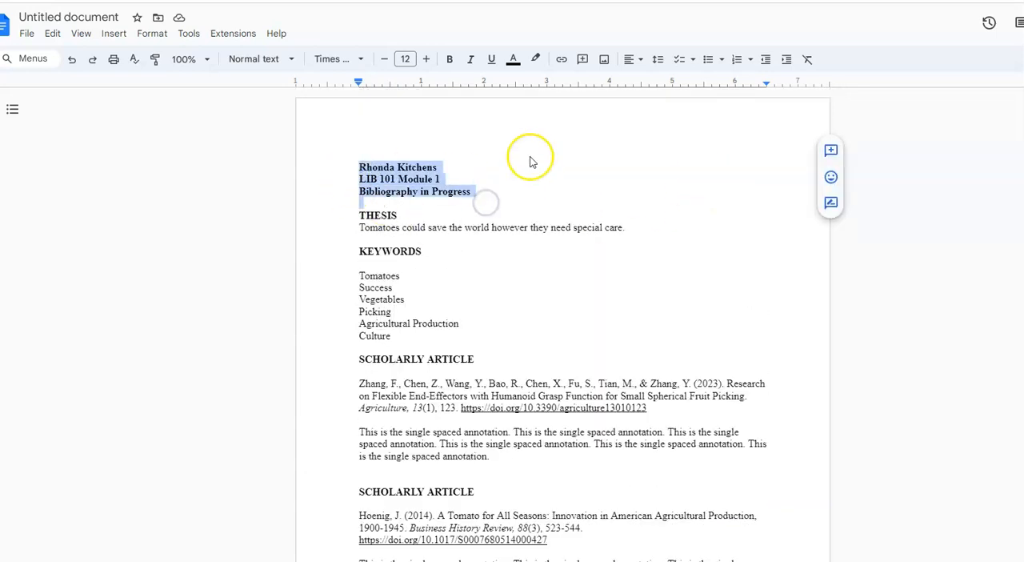
pyautogui.click(654, 174)
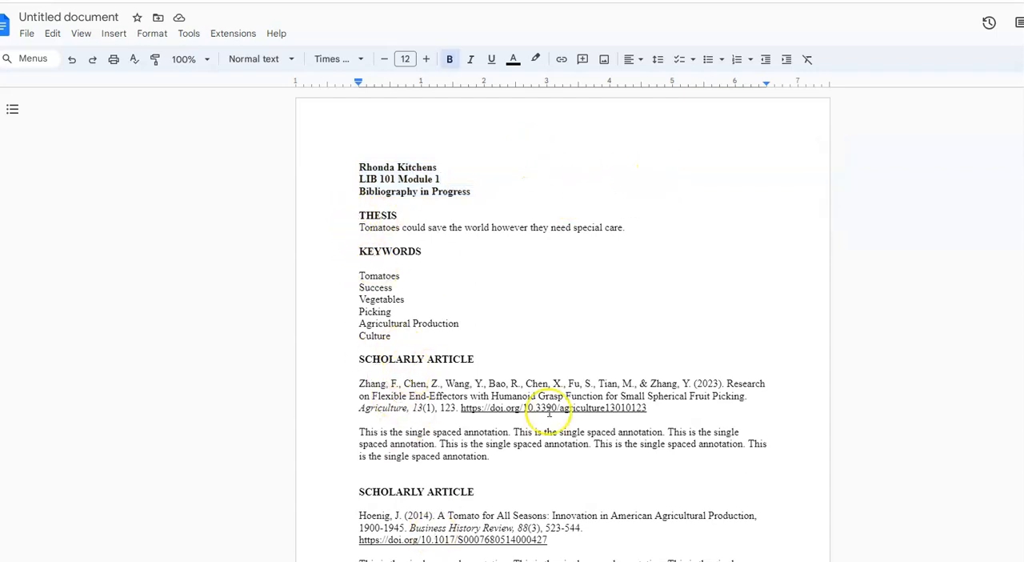
# Step: Apply a hanging special indent to the citation under the first SCHOLARLY ARTICLE heading
pyautogui.scroll(-3, 549, 412)
pyautogui.moveTo(355, 253); pyautogui.dragTo(662, 283)
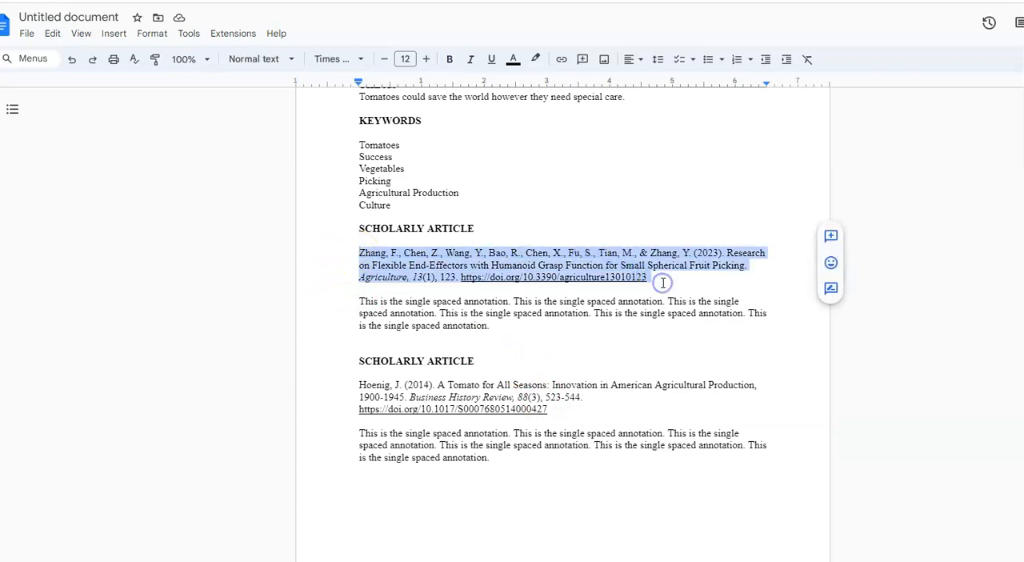
pyautogui.rightClick(551, 261)
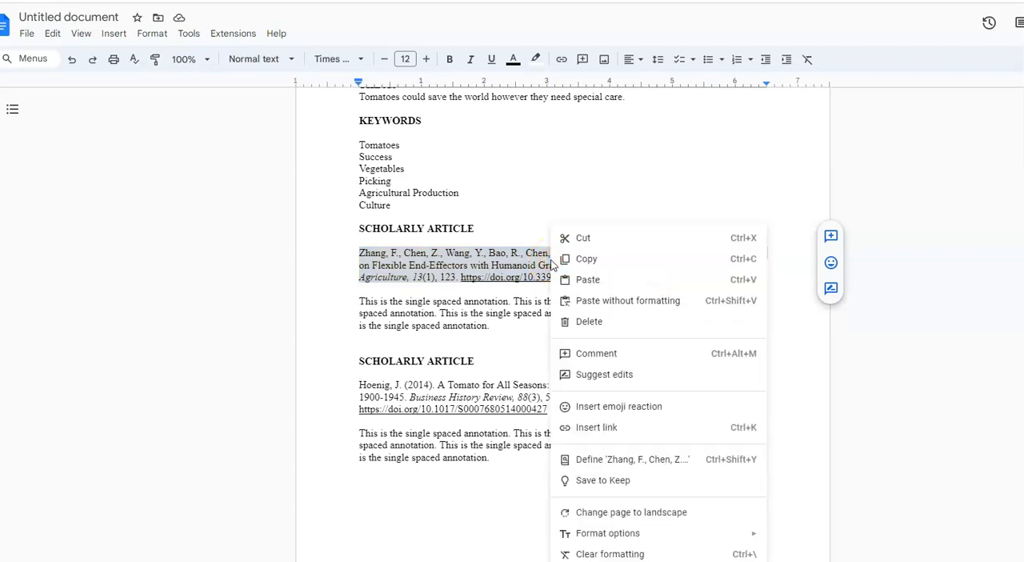
pyautogui.click(151, 33)
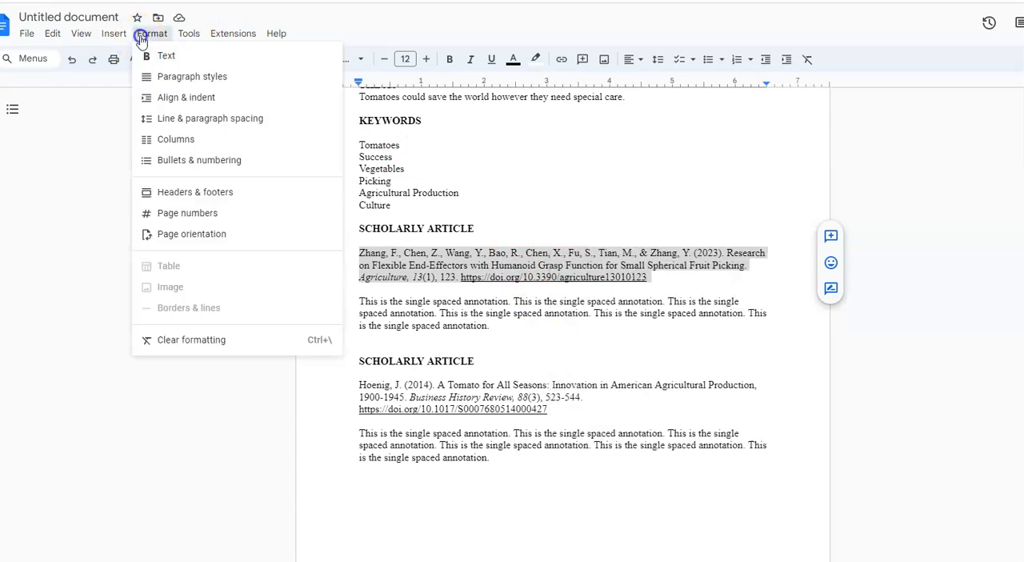
pyautogui.moveTo(186, 101)
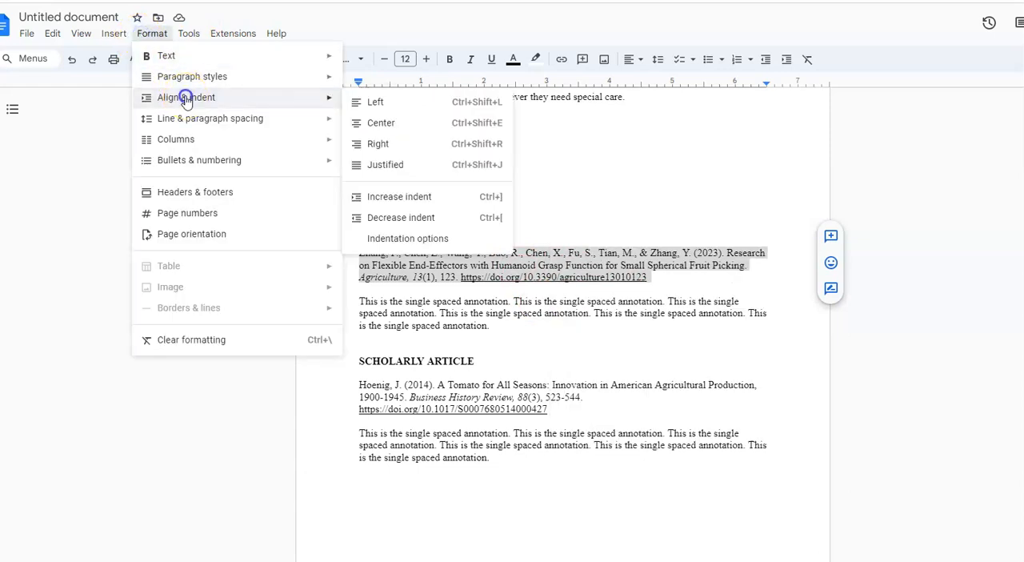
pyautogui.click(406, 238)
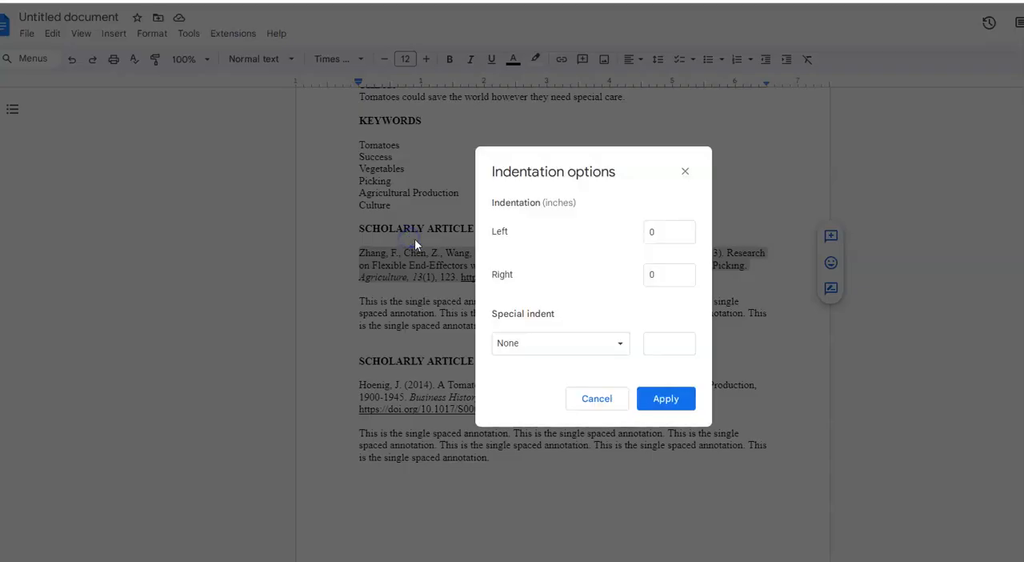
pyautogui.click(530, 345)
pyautogui.click(519, 387)
pyautogui.click(677, 396)
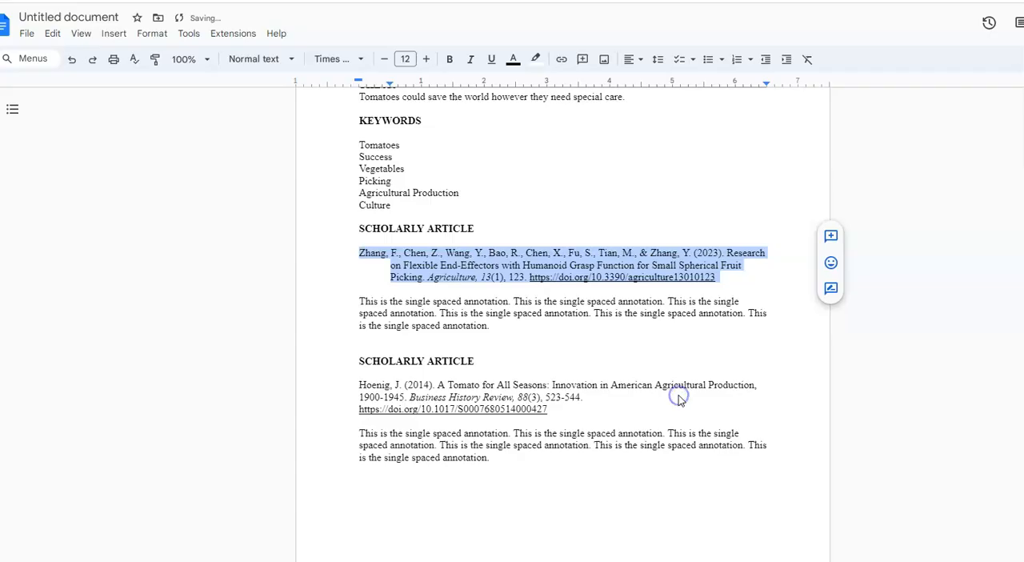
# Step: Set the line spacing of the first scholarly article's citation to double
pyautogui.click(152, 37)
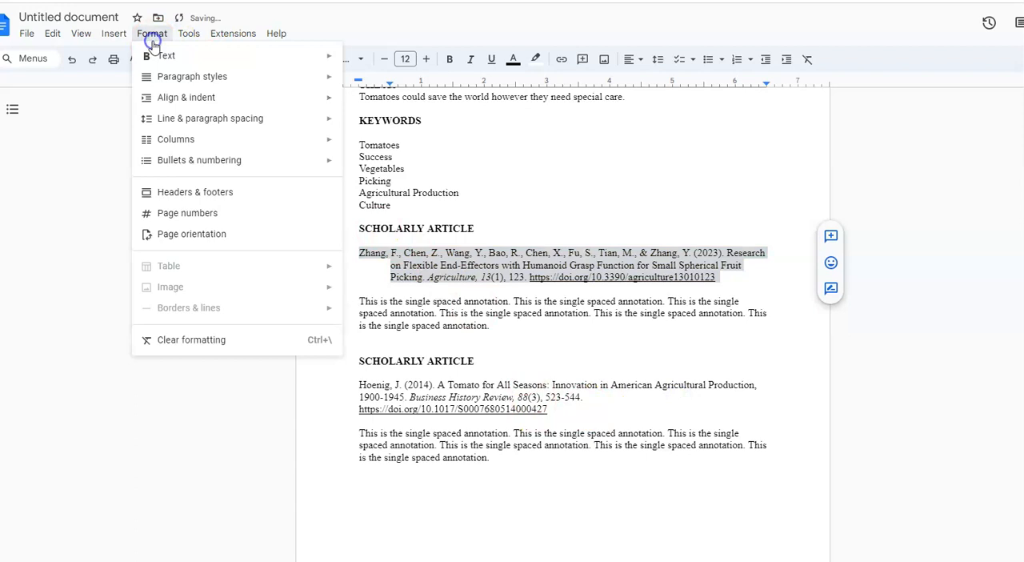
pyautogui.moveTo(190, 119)
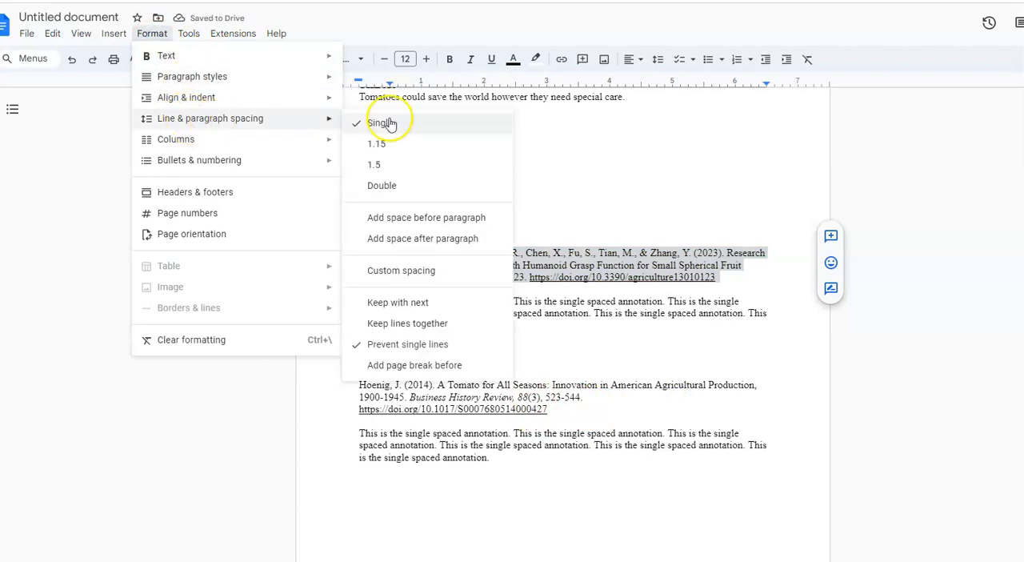
pyautogui.click(382, 185)
pyautogui.click(591, 379)
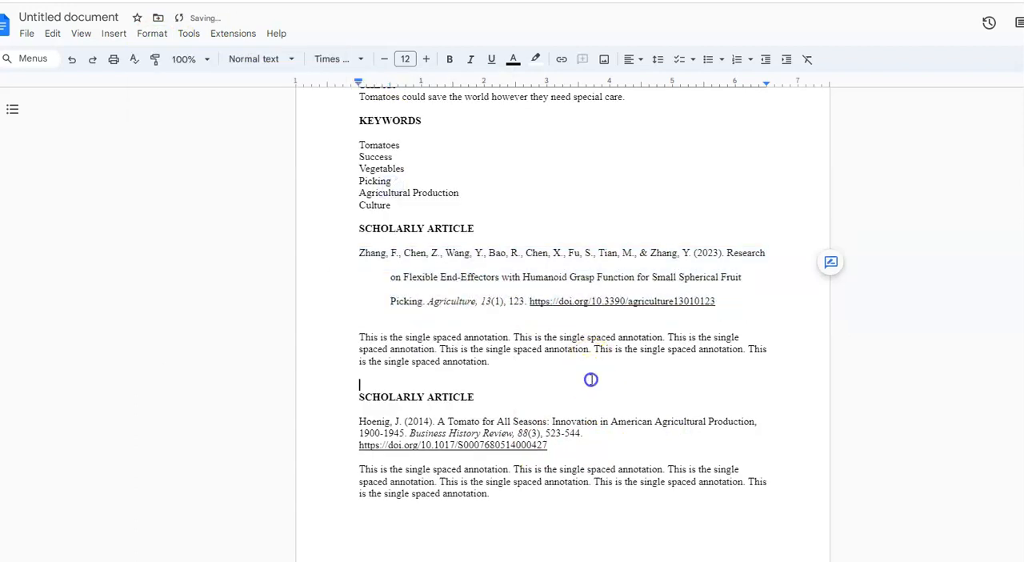
# Step: Set the line spacing of the citation under the second SCHOLARLY ARTICLE heading to double
pyautogui.scroll(3, 596, 378)
pyautogui.scroll(-3, 601, 377)
pyautogui.moveTo(359, 356); pyautogui.dragTo(551, 380)
pyautogui.click(152, 33)
pyautogui.moveTo(199, 121)
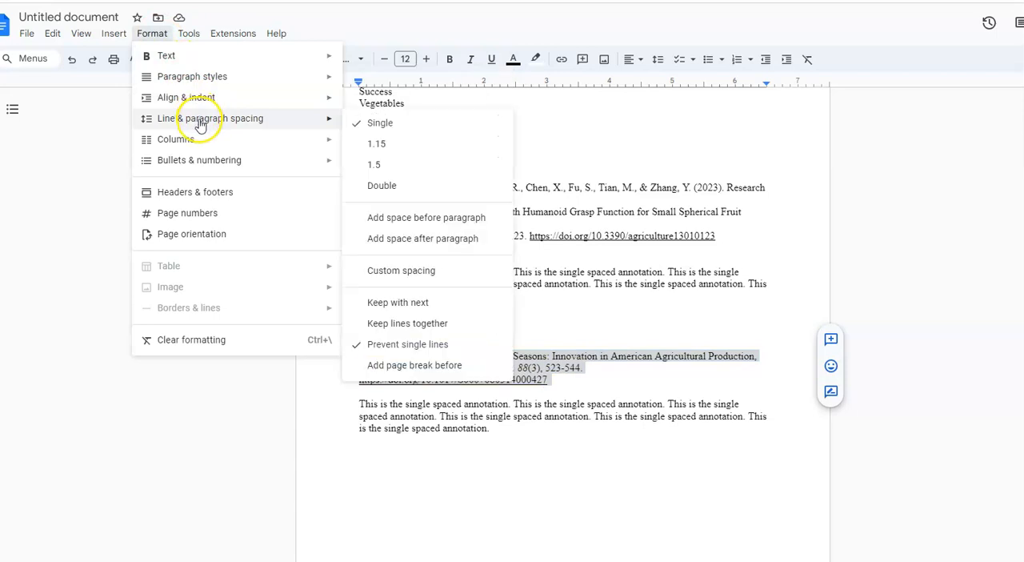
pyautogui.click(383, 194)
# Step: Apply a hanging special indent of 0.5 inches to the second scholarly article's citation
pyautogui.click(152, 34)
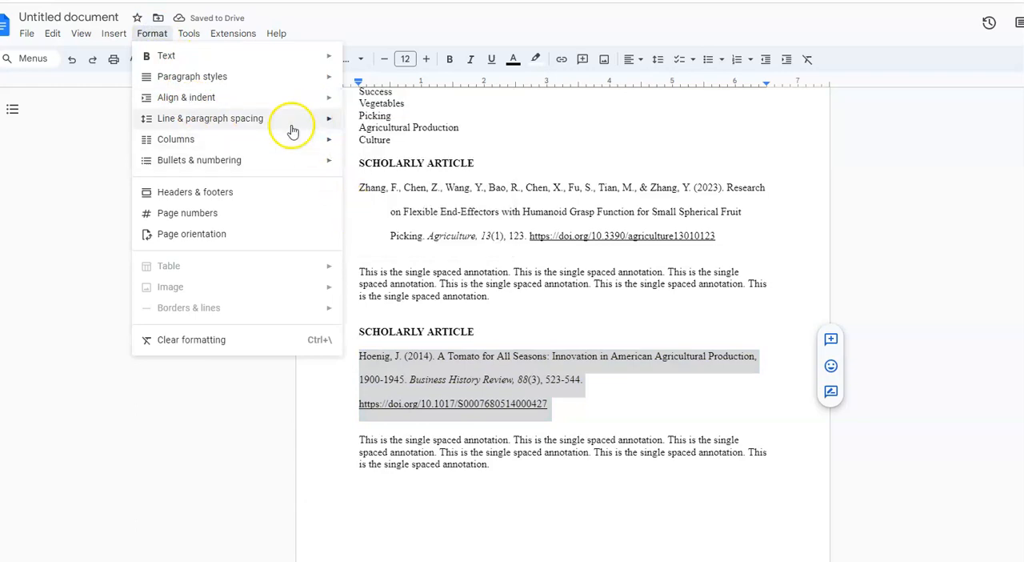
pyautogui.moveTo(297, 98)
pyautogui.click(397, 237)
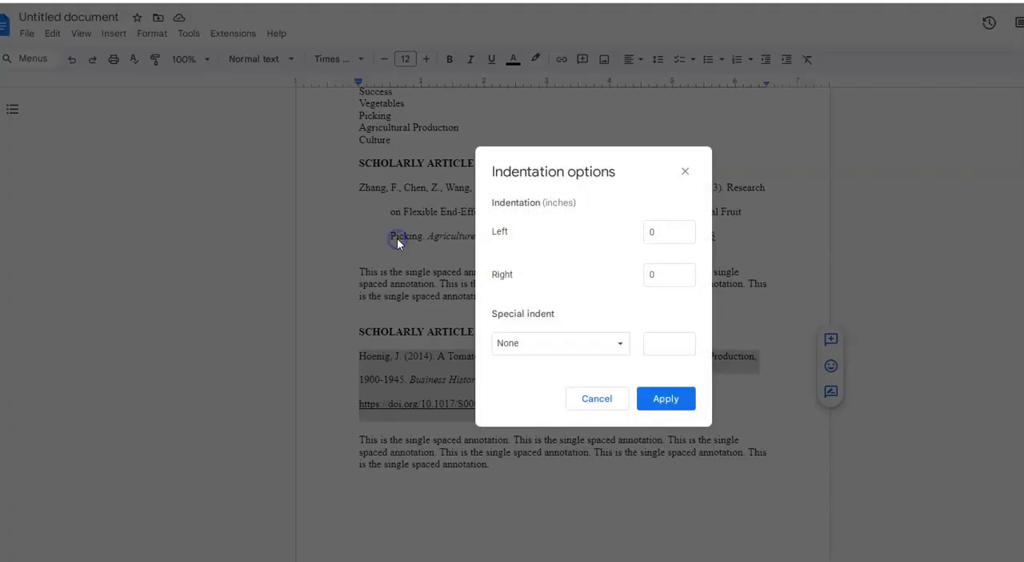
pyautogui.click(563, 342)
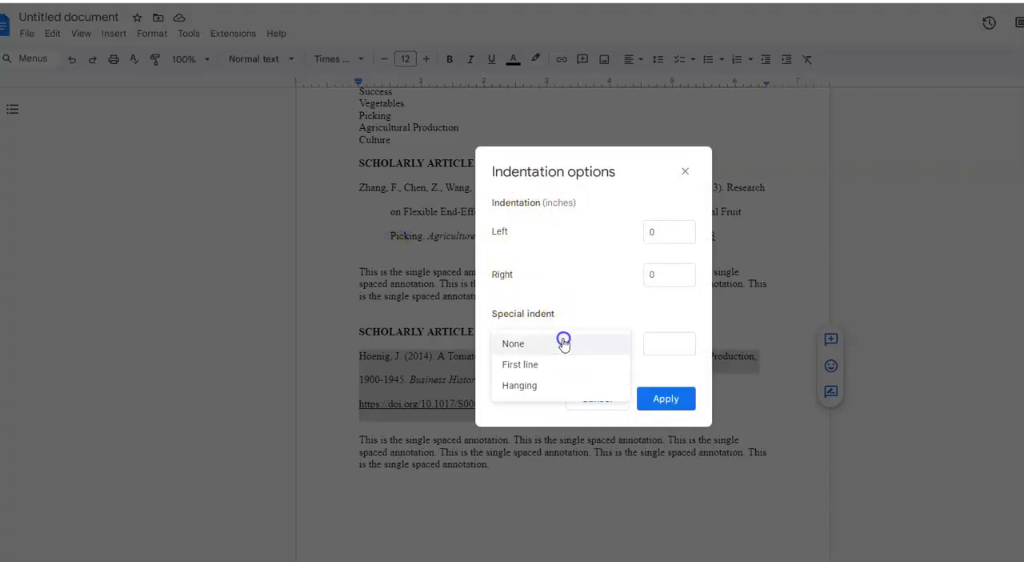
pyautogui.click(525, 388)
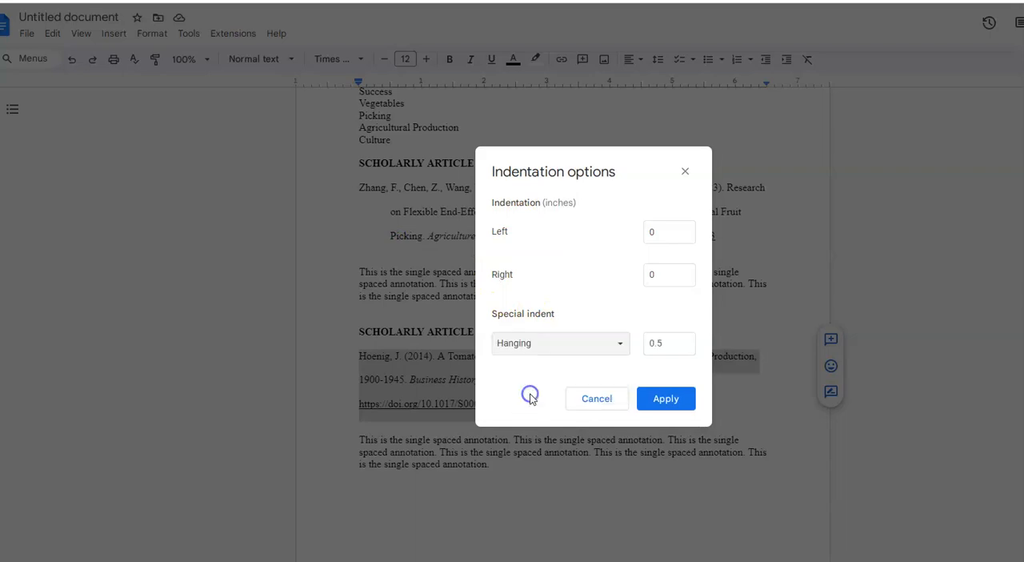
pyautogui.click(690, 412)
pyautogui.click(616, 496)
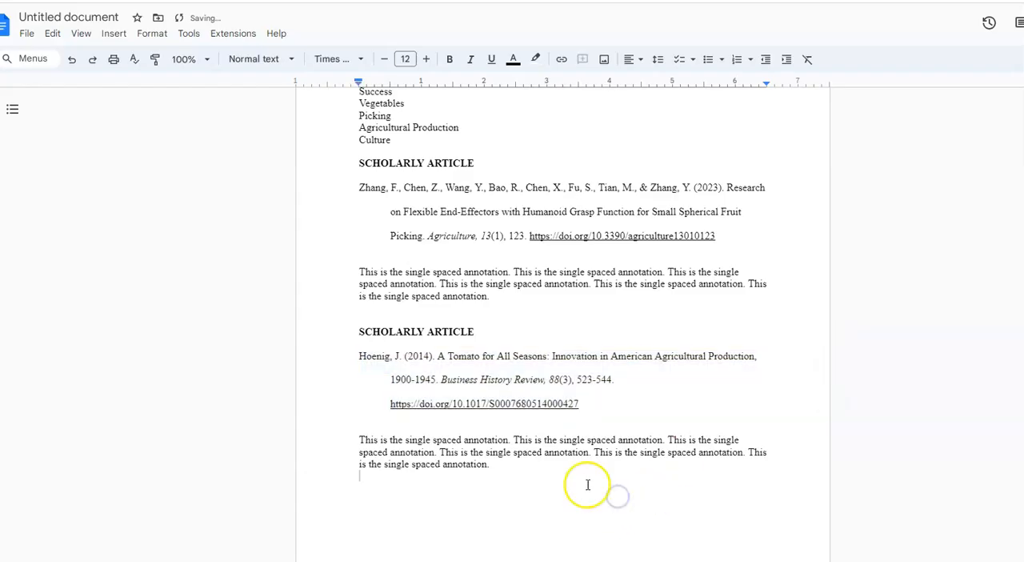
# Step: Reapply the existing web link on the DOI address in the second citation
pyautogui.moveTo(579, 403); pyautogui.dragTo(389, 408)
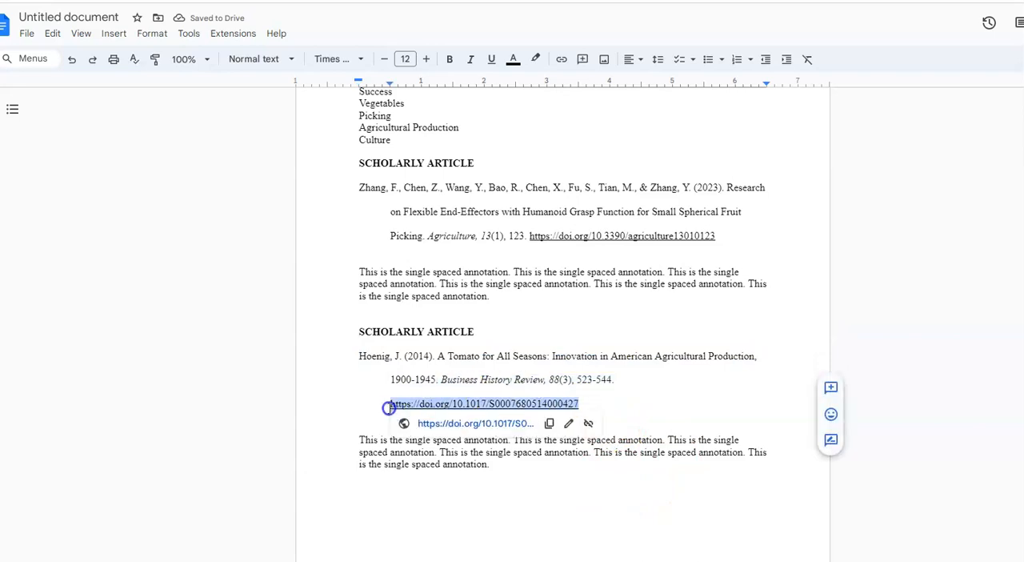
pyautogui.click(568, 423)
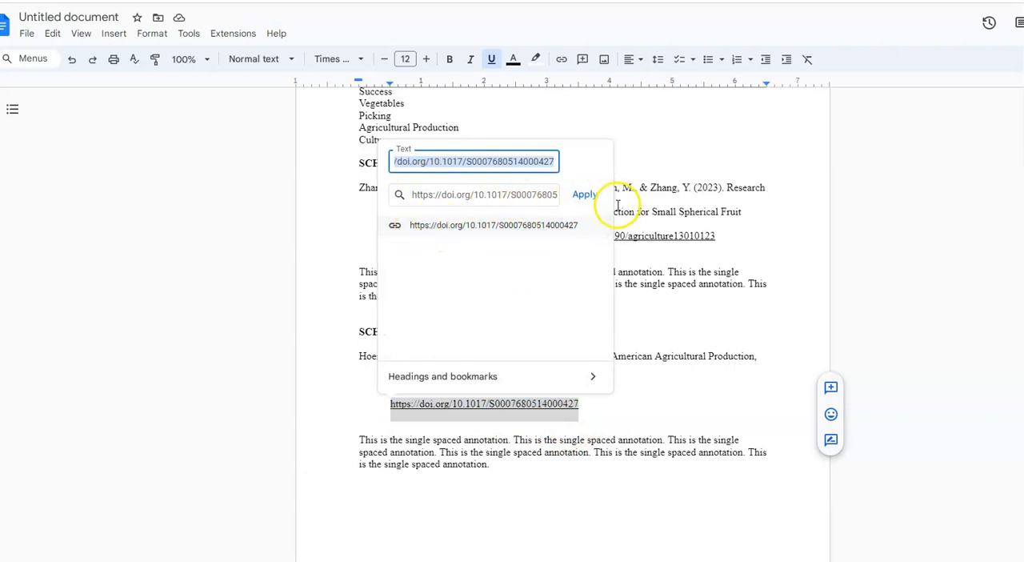
pyautogui.click(410, 196)
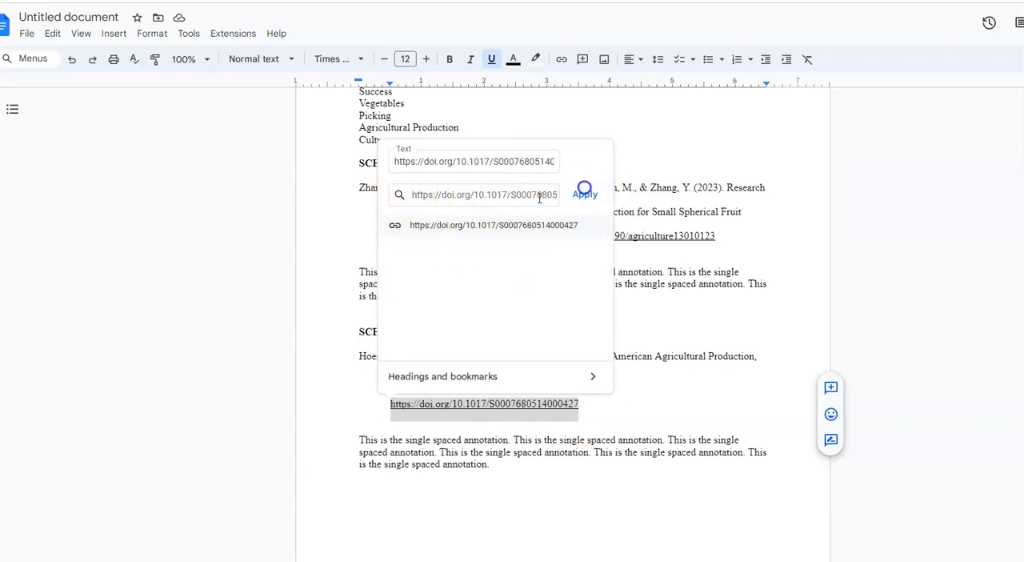
pyautogui.click(584, 195)
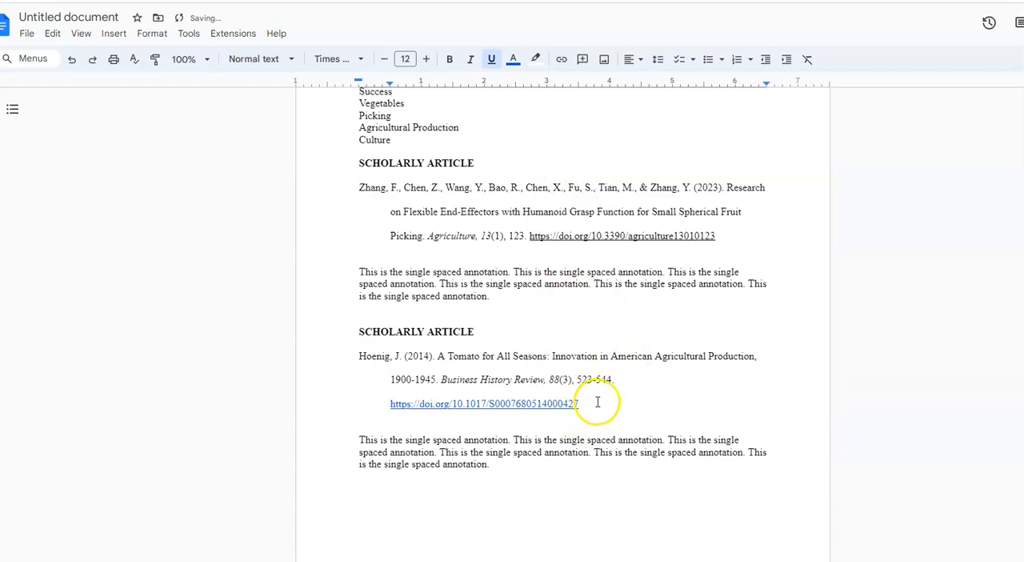
# Step: Remove the underline from the DOI link in the second citation and set its text color to black
pyautogui.moveTo(596, 402); pyautogui.dragTo(390, 405)
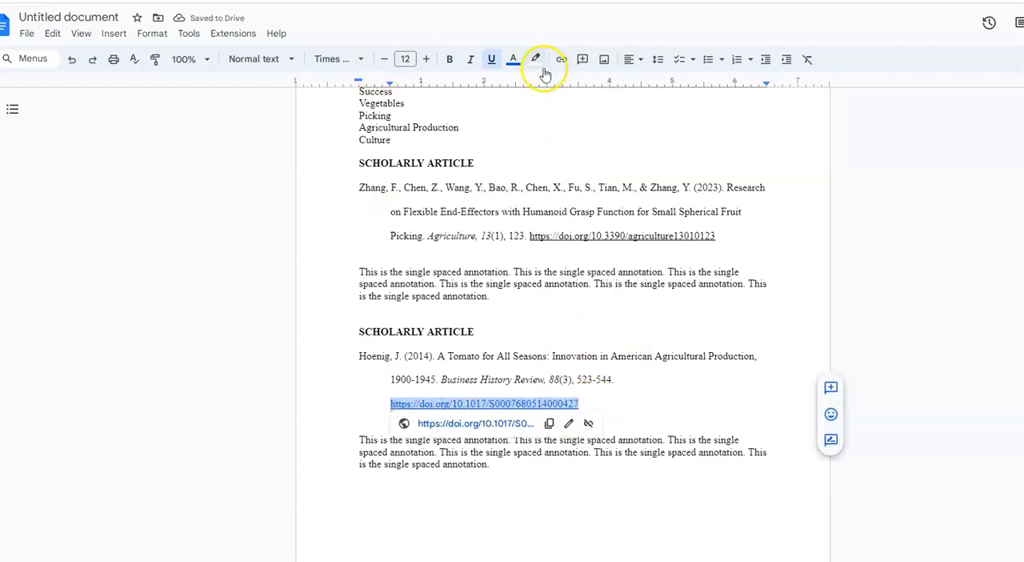
pyautogui.click(490, 60)
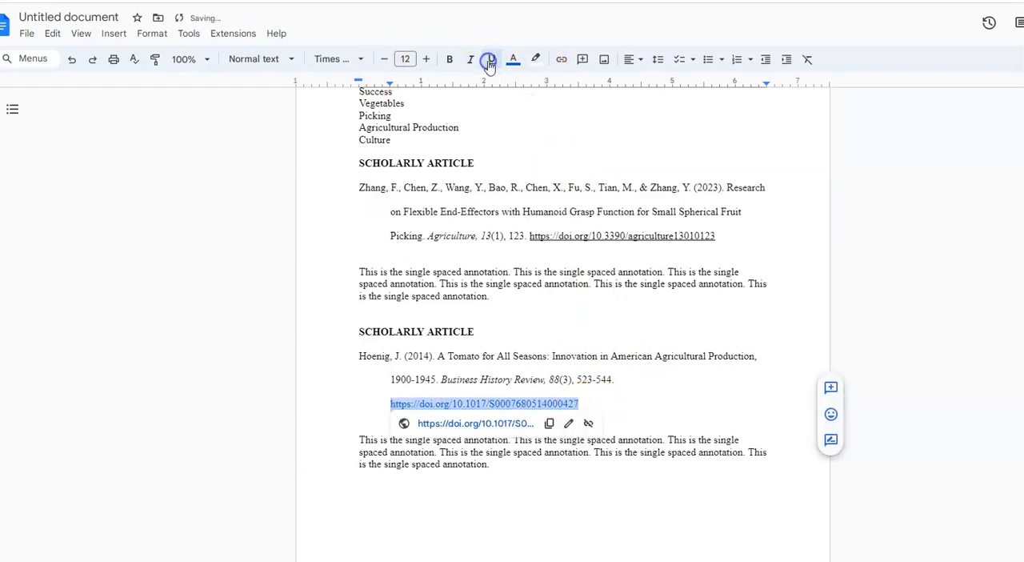
pyautogui.click(639, 400)
pyautogui.click(385, 400)
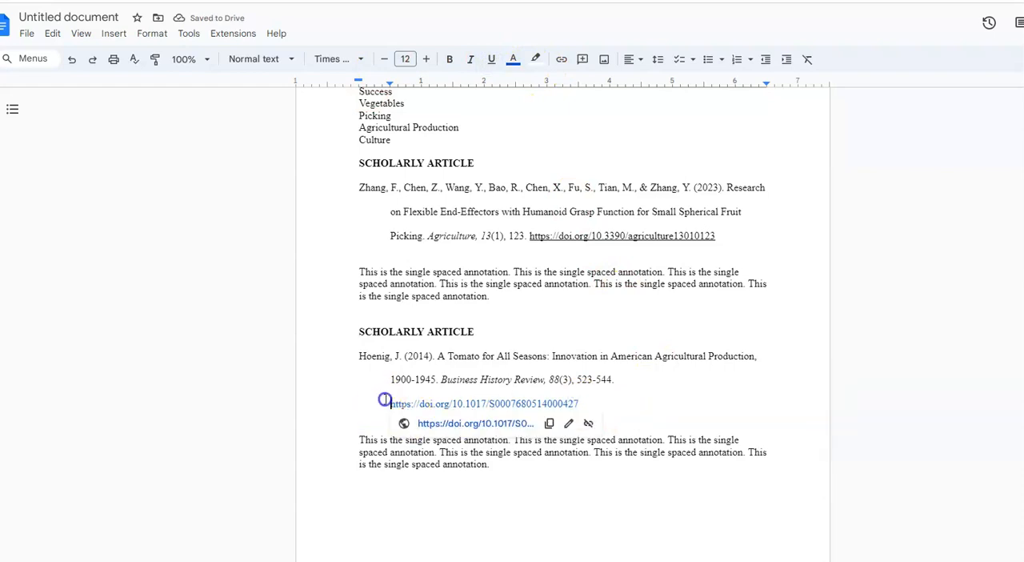
pyautogui.moveTo(384, 400); pyautogui.dragTo(595, 399)
pyautogui.click(513, 61)
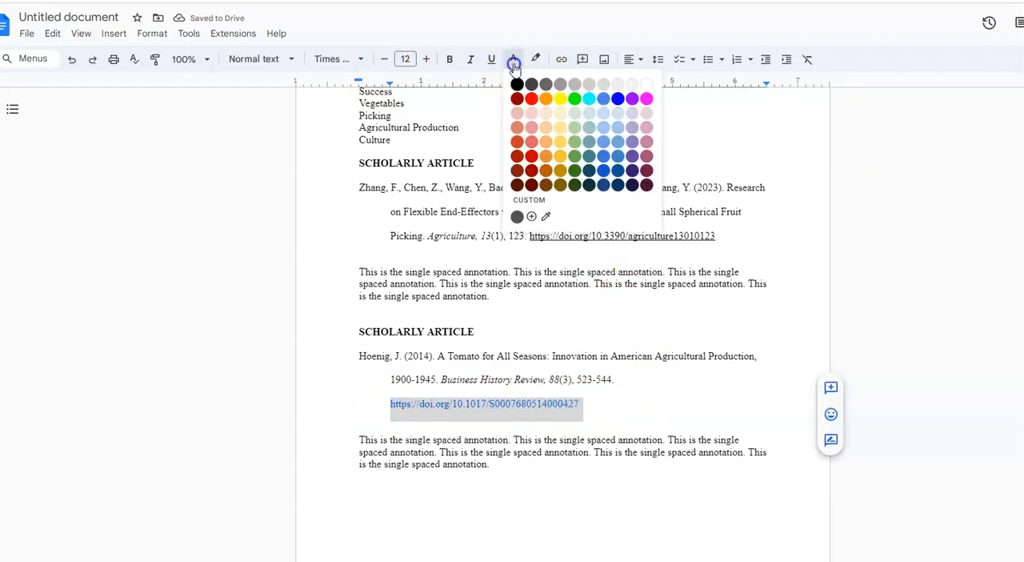
pyautogui.click(517, 84)
pyautogui.click(653, 393)
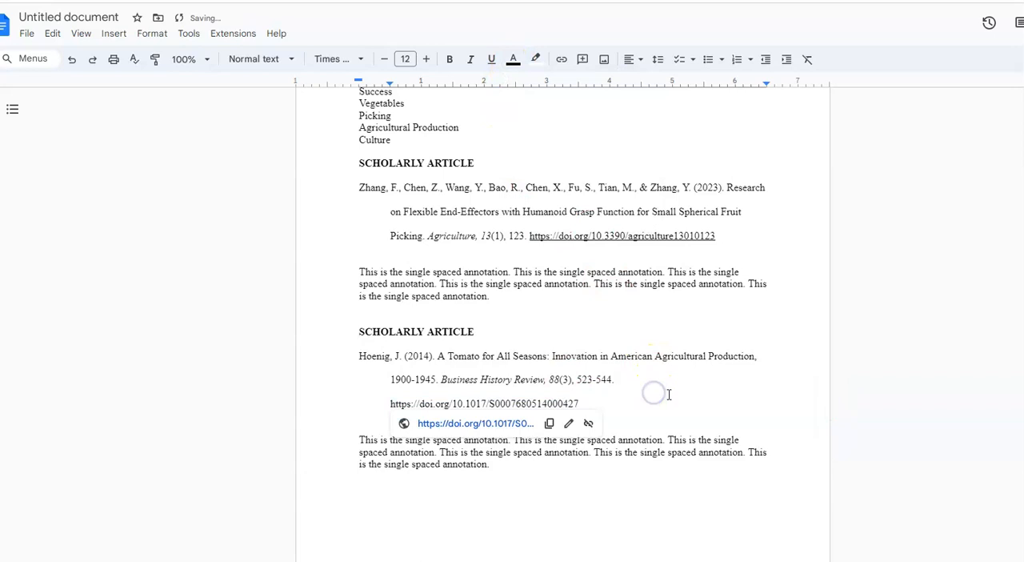
pyautogui.click(636, 484)
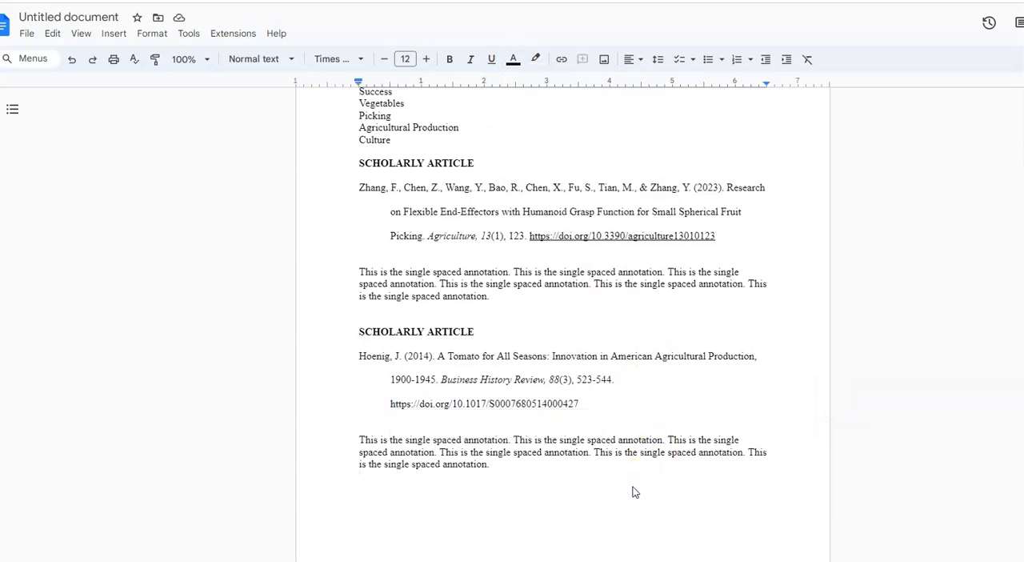
pyautogui.hotkey('ctrl', 'a')
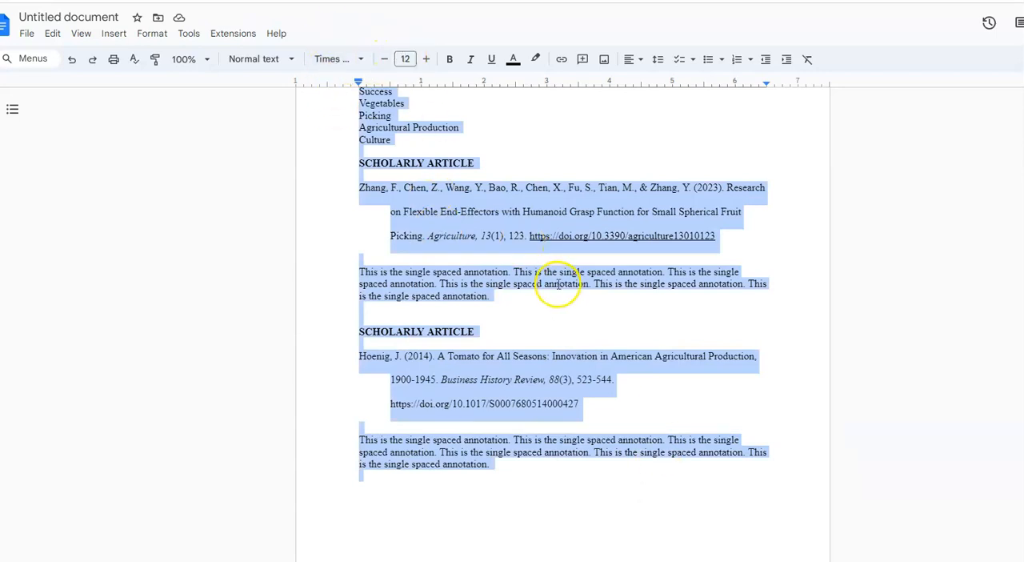
pyautogui.press('Left')
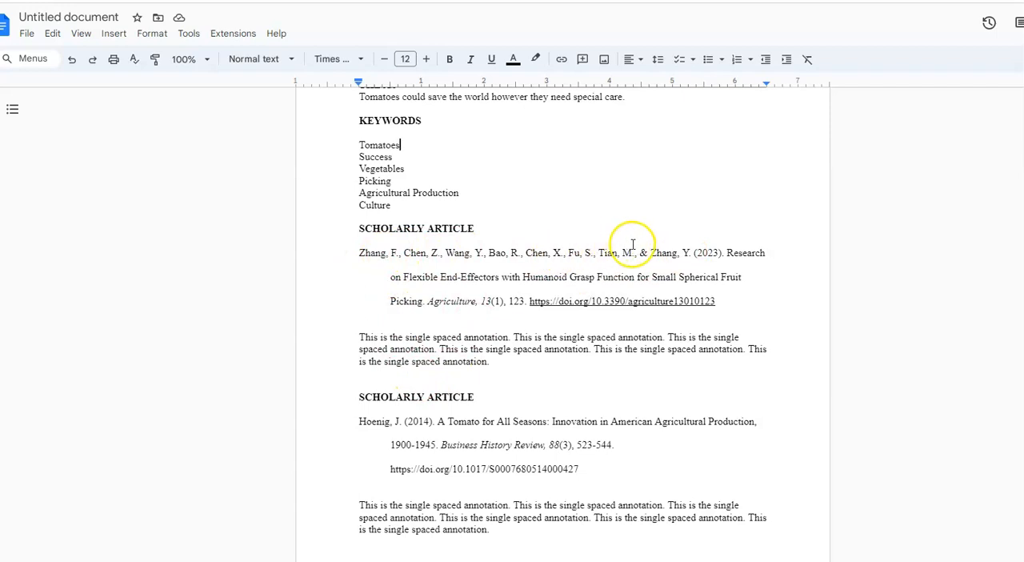
# Step: Change the first citation's article title to sentence case: "Research on flexible end-effectors with humanoid grasp function for small spherical fruit picking."
pyautogui.moveTo(651, 251); pyautogui.dragTo(448, 291)
pyautogui.click(682, 276)
pyautogui.click(761, 293)
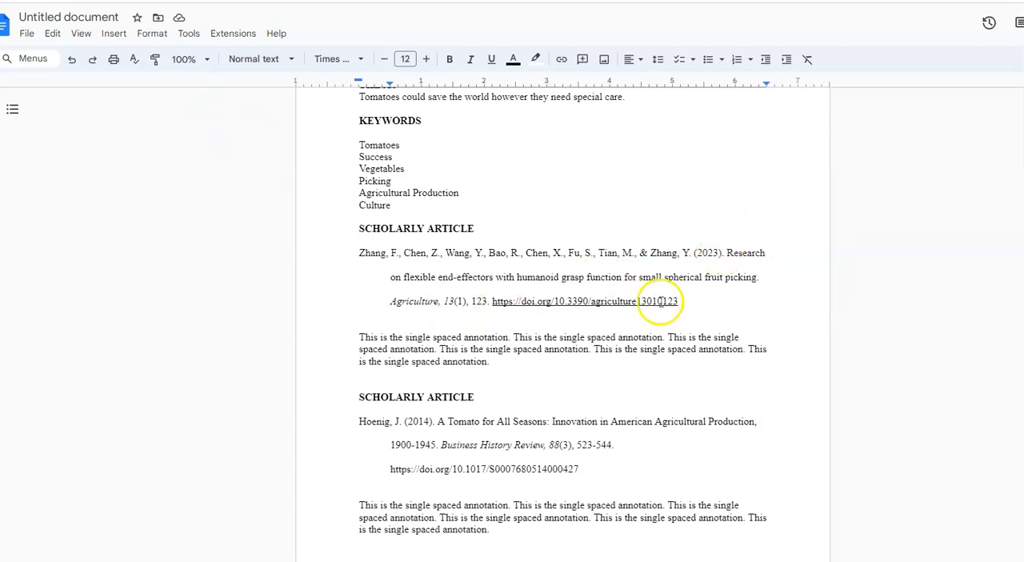
# Step: Remove the underline from the DOI link in the first citation
pyautogui.moveTo(679, 302); pyautogui.dragTo(510, 301)
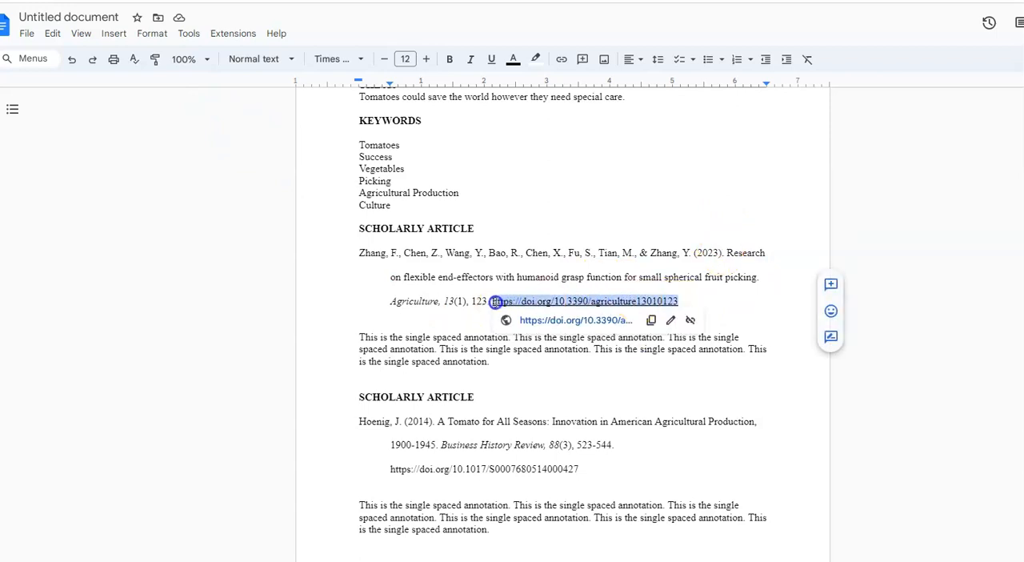
pyautogui.click(491, 61)
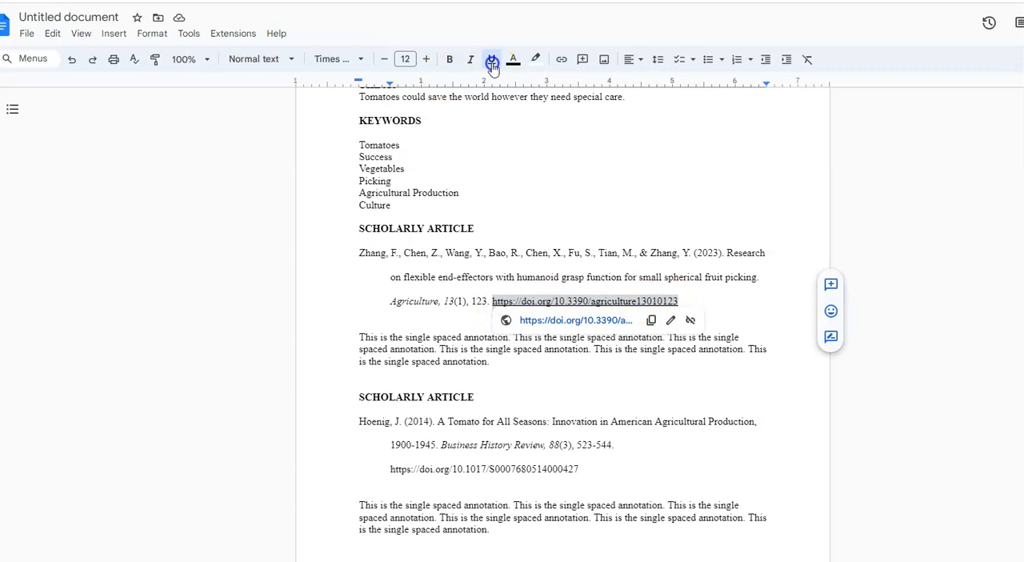
pyautogui.click(718, 306)
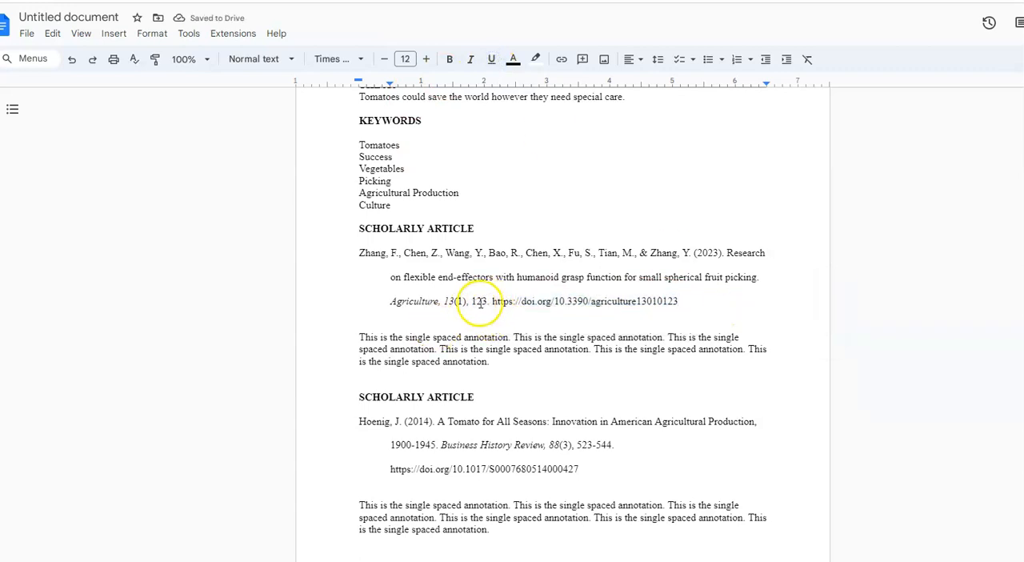
# Step: Delete the page number 123 and its comma from the first citation, ending the volume and issue with a period
pyautogui.click(491, 302)
pyautogui.press('BackSpace')
pyautogui.press('BackSpace')
pyautogui.press('BackSpace')
pyautogui.press('BackSpace')
pyautogui.press('BackSpace')
pyautogui.press('BackSpace')
pyautogui.press('BackSpace')
pyautogui.write('.')
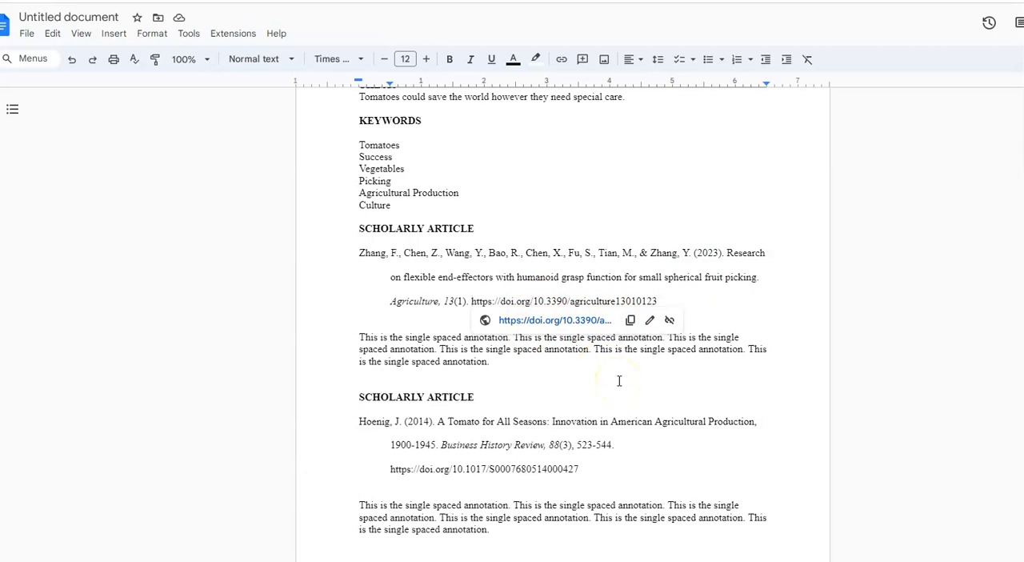
pyautogui.scroll(-2, 613, 384)
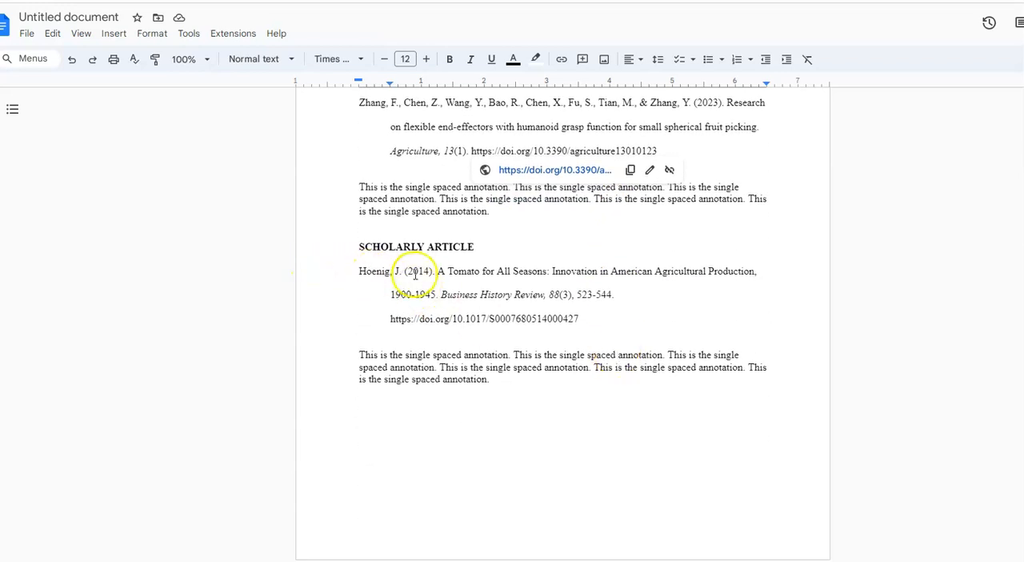
pyautogui.moveTo(360, 272); pyautogui.dragTo(517, 382)
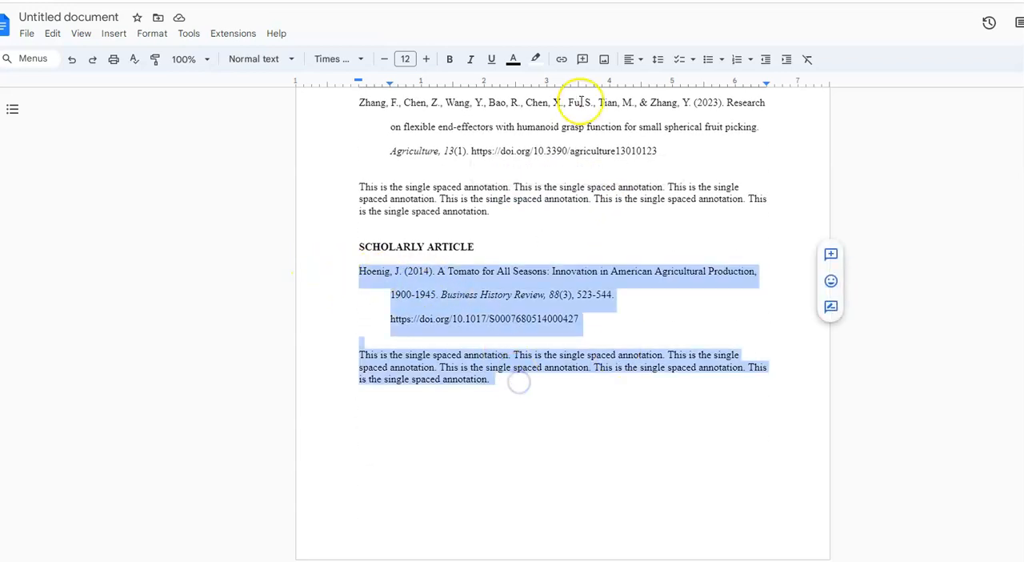
pyautogui.click(512, 59)
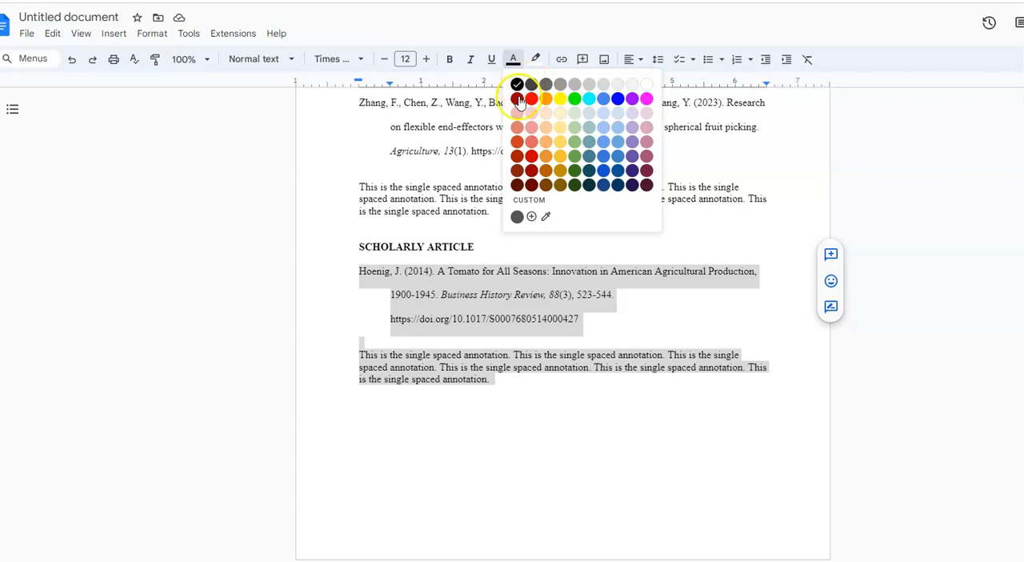
pyautogui.click(560, 426)
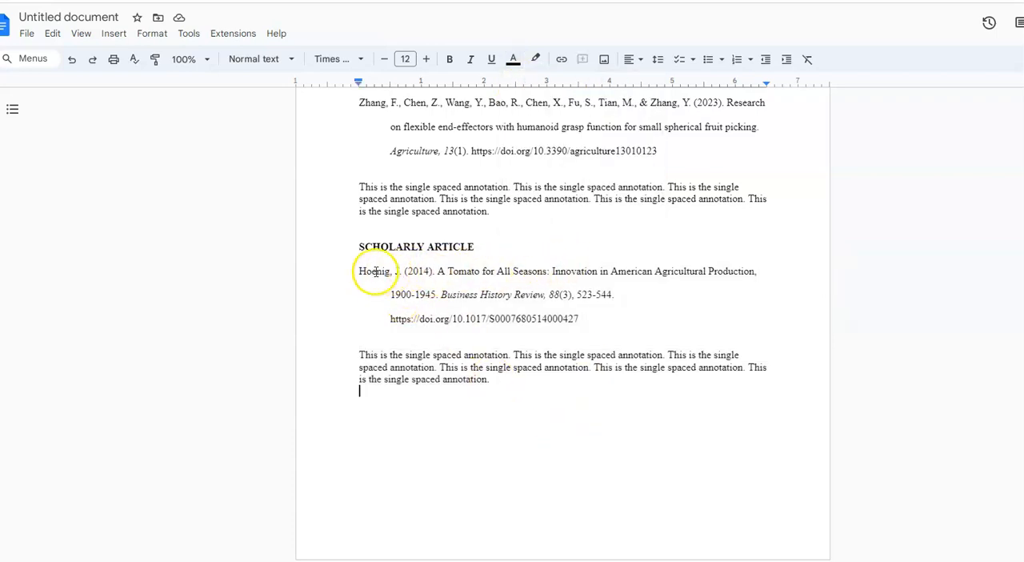
# Step: Replace the second citation's article title with the sentence-case version "A tomato for all seasons: Innovation in American agricultural production, 1900-1945."
pyautogui.moveTo(438, 272); pyautogui.dragTo(437, 294)
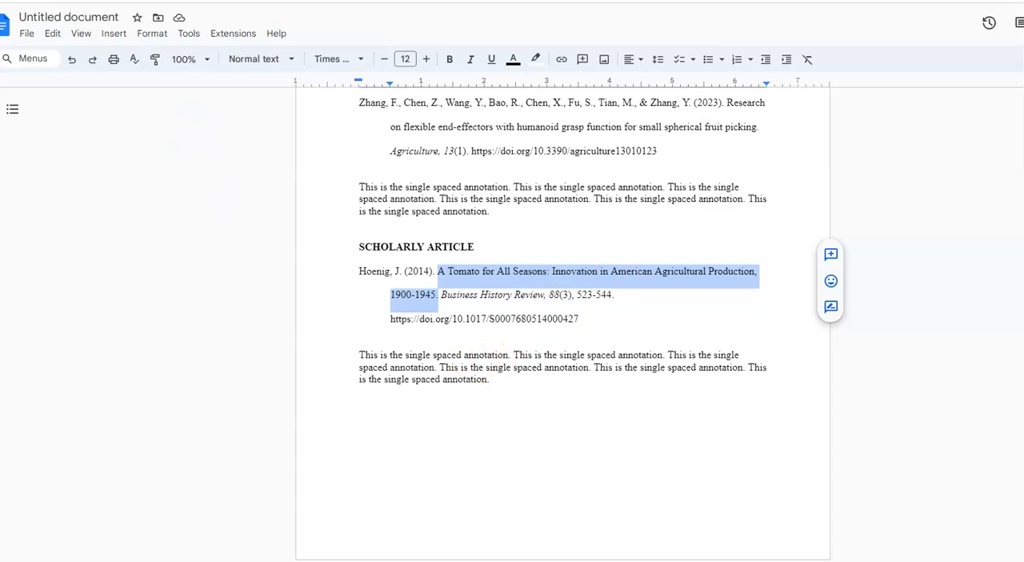
pyautogui.write('A tomato for all seasons: Innovation in American agricultural production, 1900-1945.')
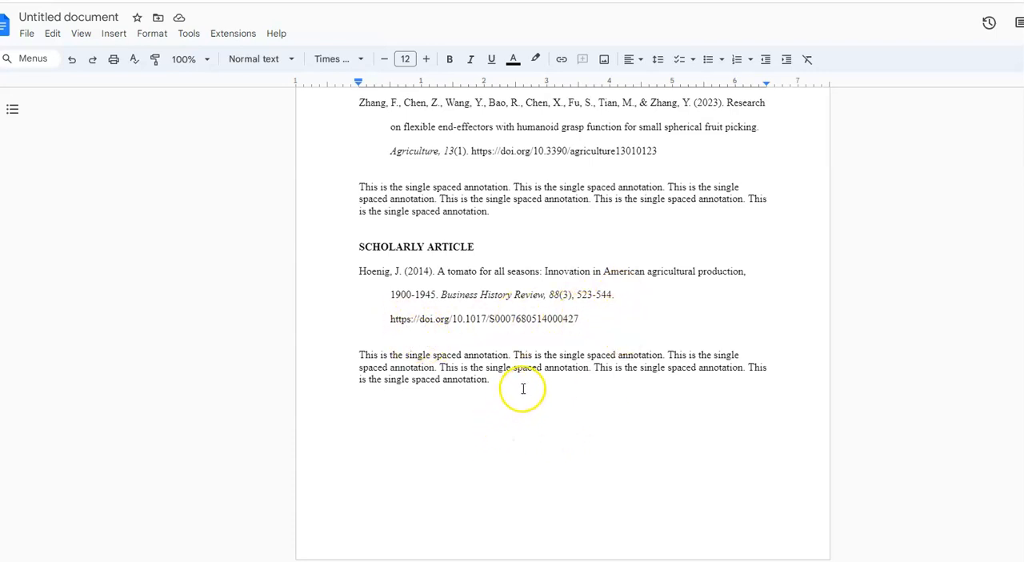
pyautogui.scroll(4, 518, 376)
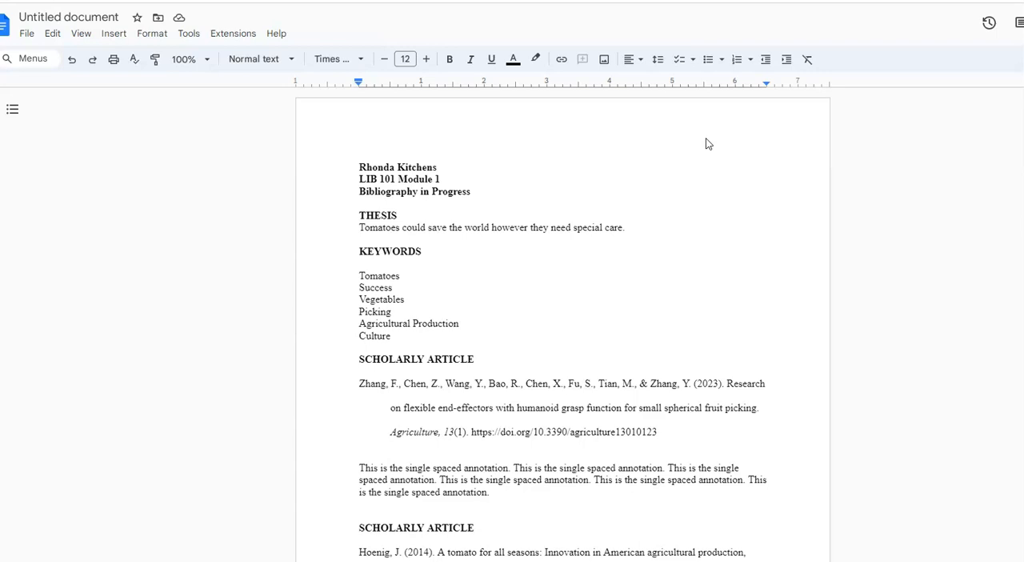